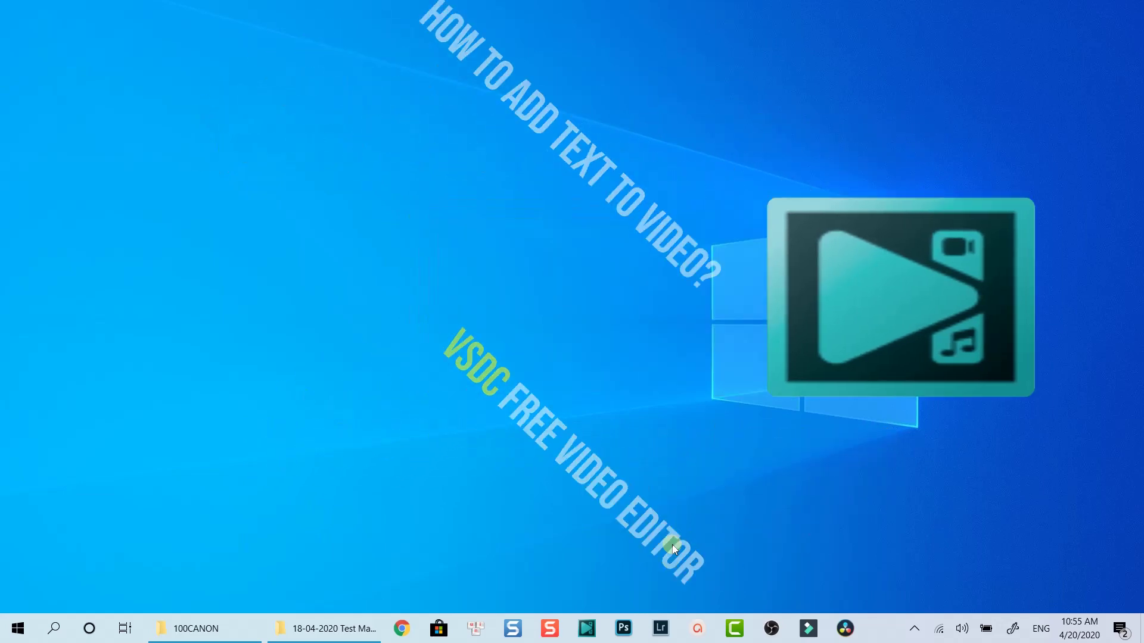
- Launch VSDC Free Video Editor from the taskbar
{"action": "left_click", "coordinate": [592, 634]}
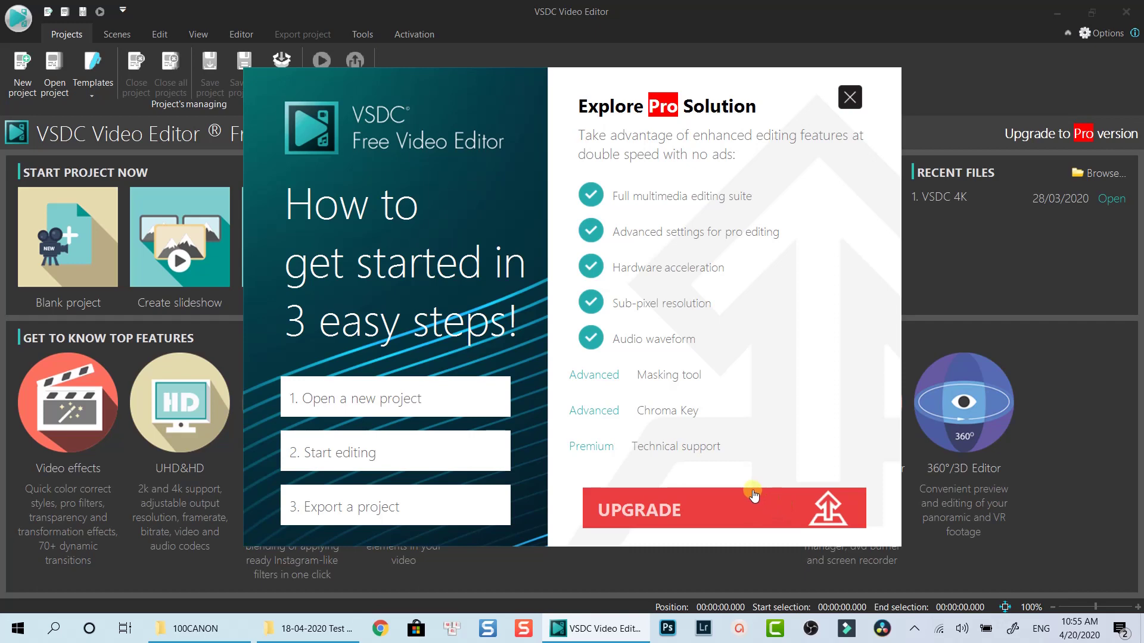
- Dismiss the Pro offer and create a blank Full HD 1920x1080, 24 fps project
{"action": "left_click", "coordinate": [851, 103]}
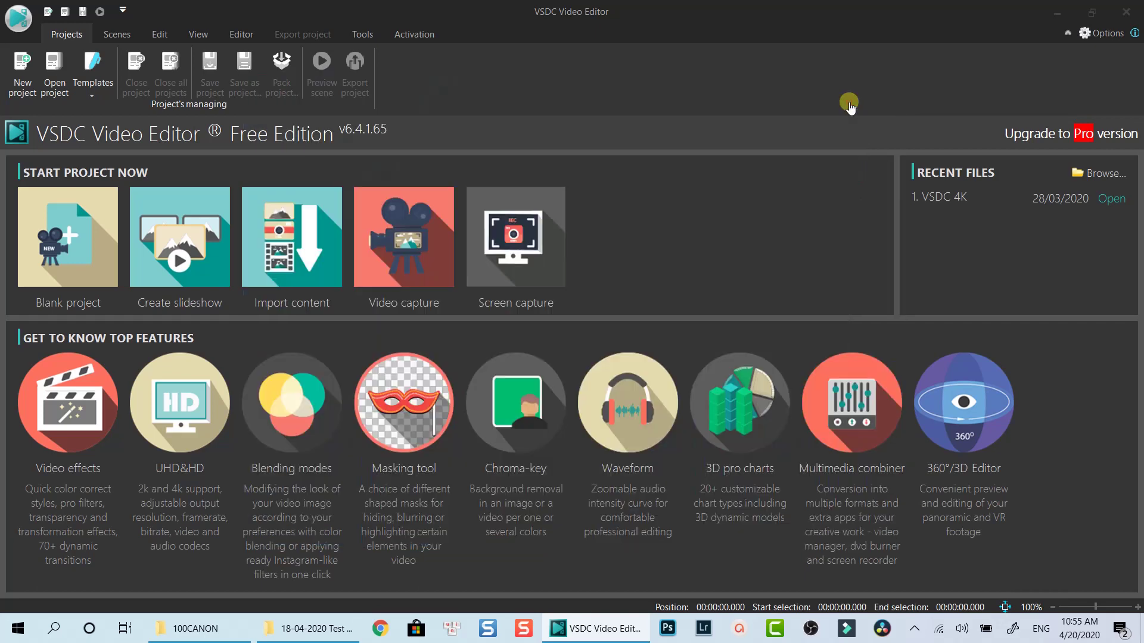
{"action": "left_click", "coordinate": [81, 250]}
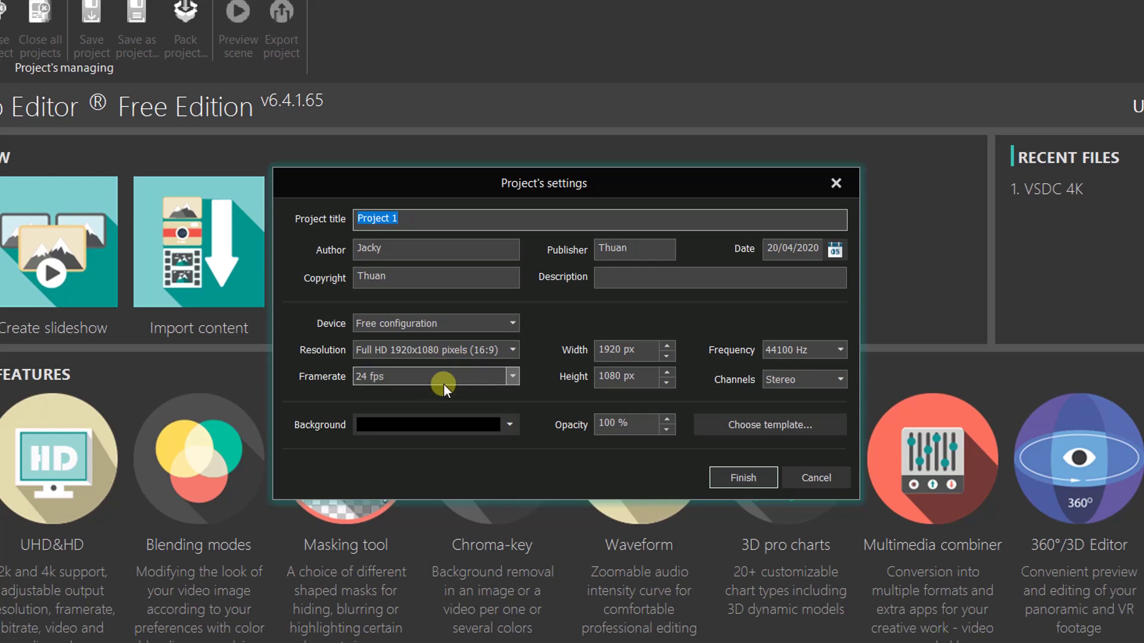
{"action": "left_click", "coordinate": [731, 477]}
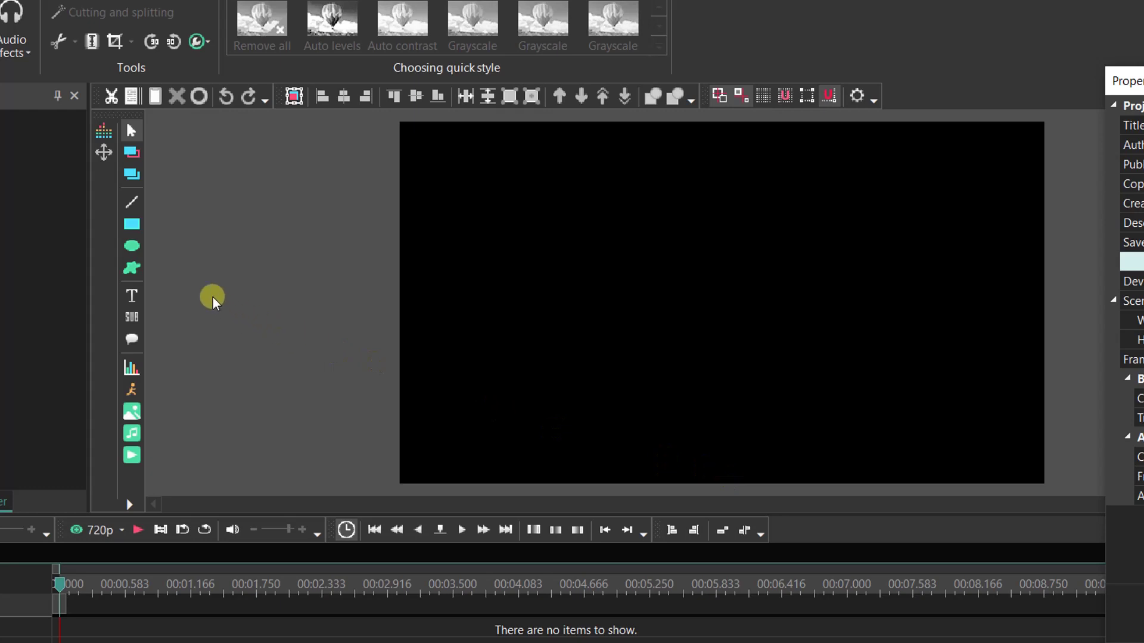
- Drag MVI_6557.MP4 from the camera folder onto the scene as a Layer 1 video
{"action": "left_click", "coordinate": [133, 454]}
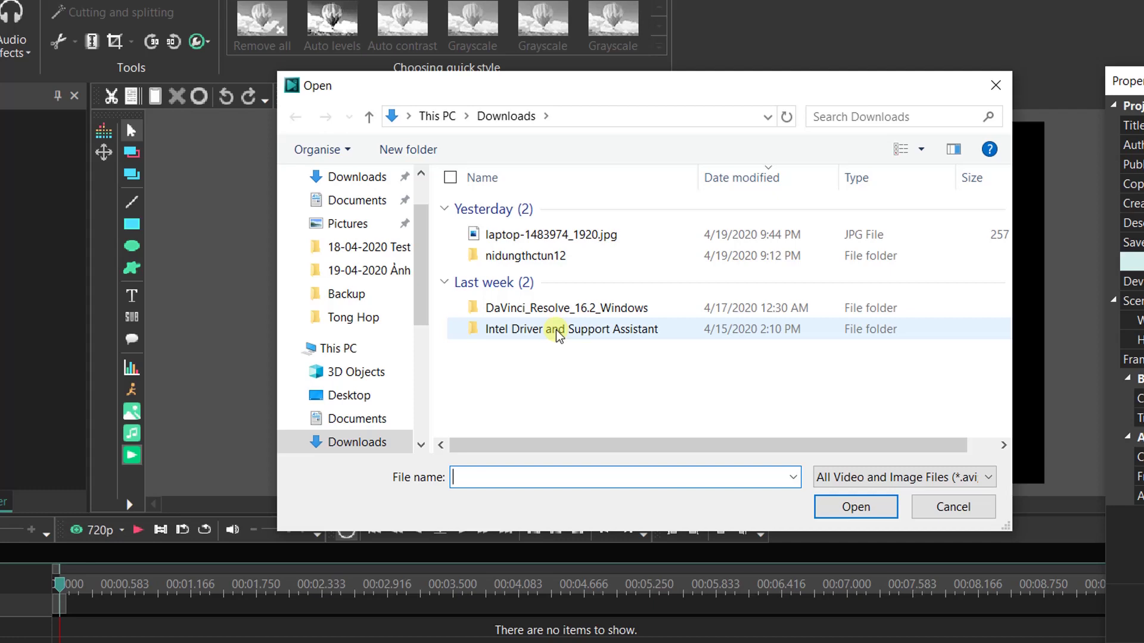
{"action": "scroll", "coordinate": [416, 333], "scroll_direction": "down", "scroll_amount": 1}
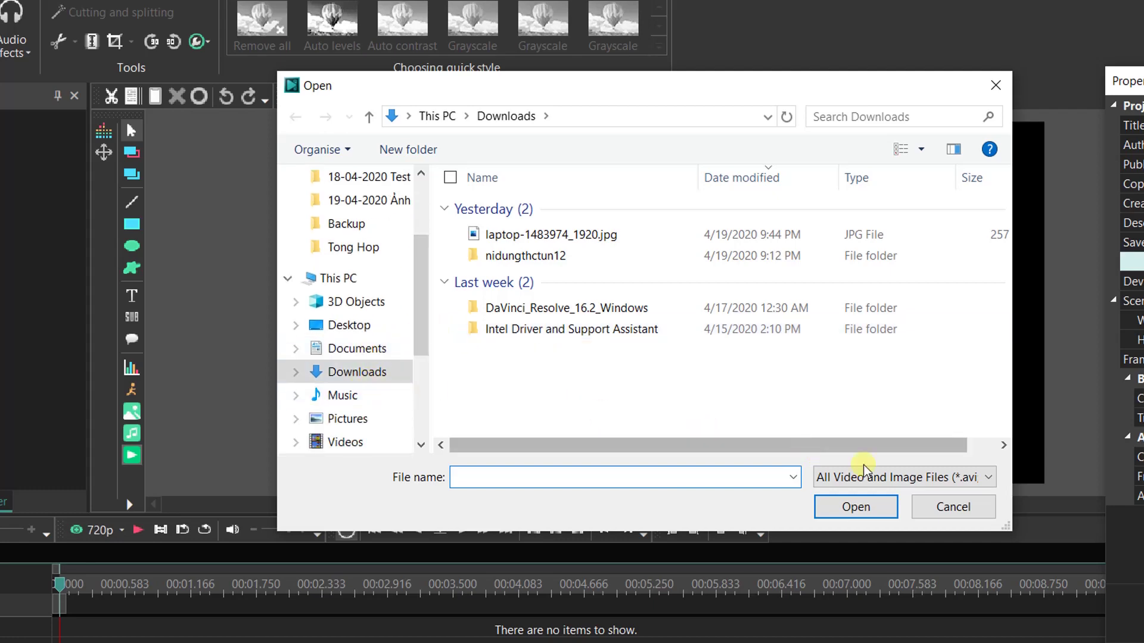
{"action": "left_click", "coordinate": [950, 510]}
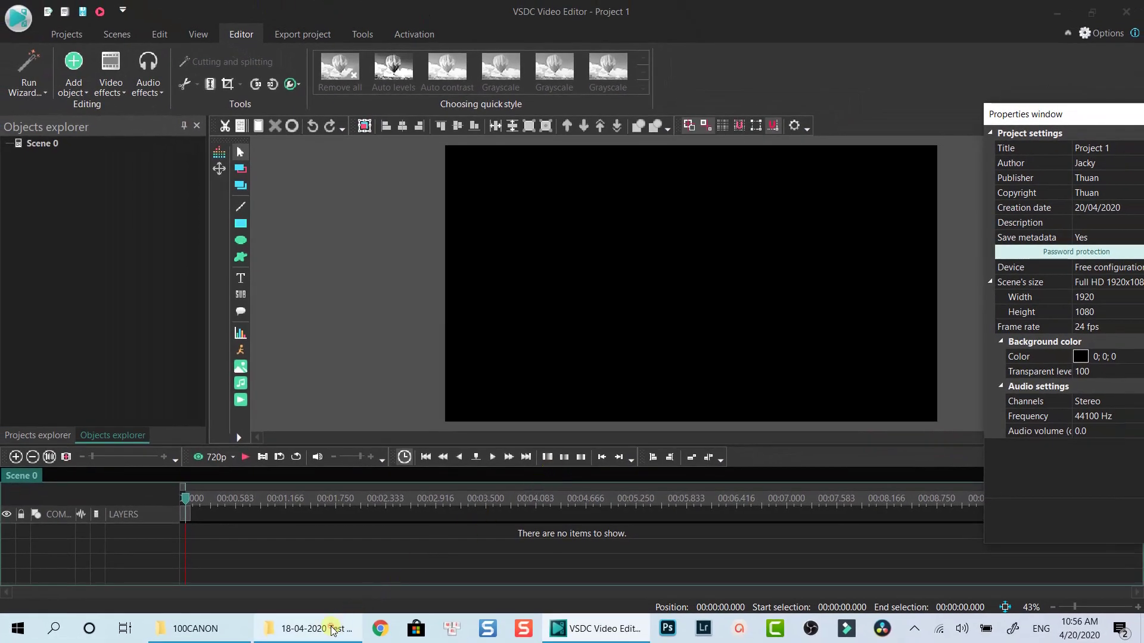
{"action": "left_click", "coordinate": [330, 628]}
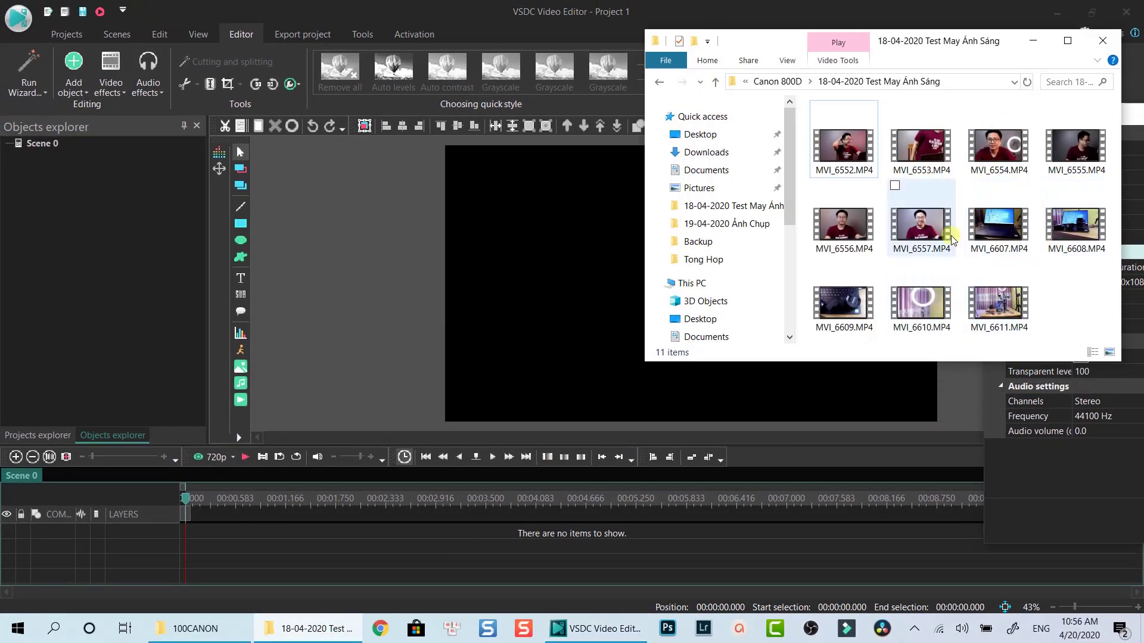
{"action": "left_click", "coordinate": [916, 234]}
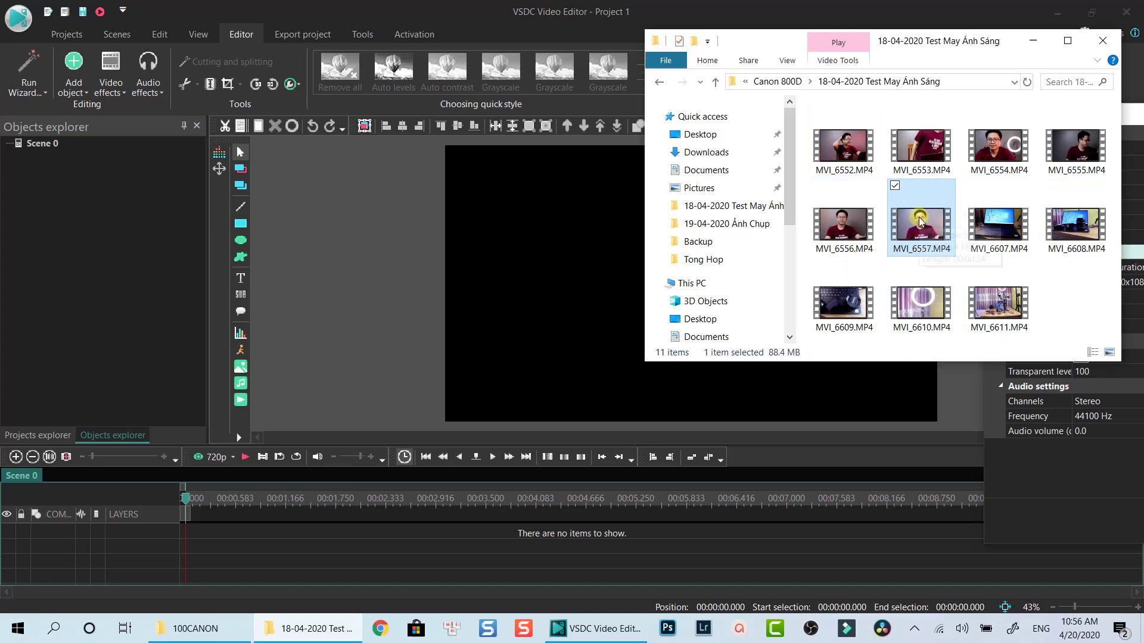
{"action": "left_click_drag", "start_coordinate": [918, 230], "coordinate": [543, 297]}
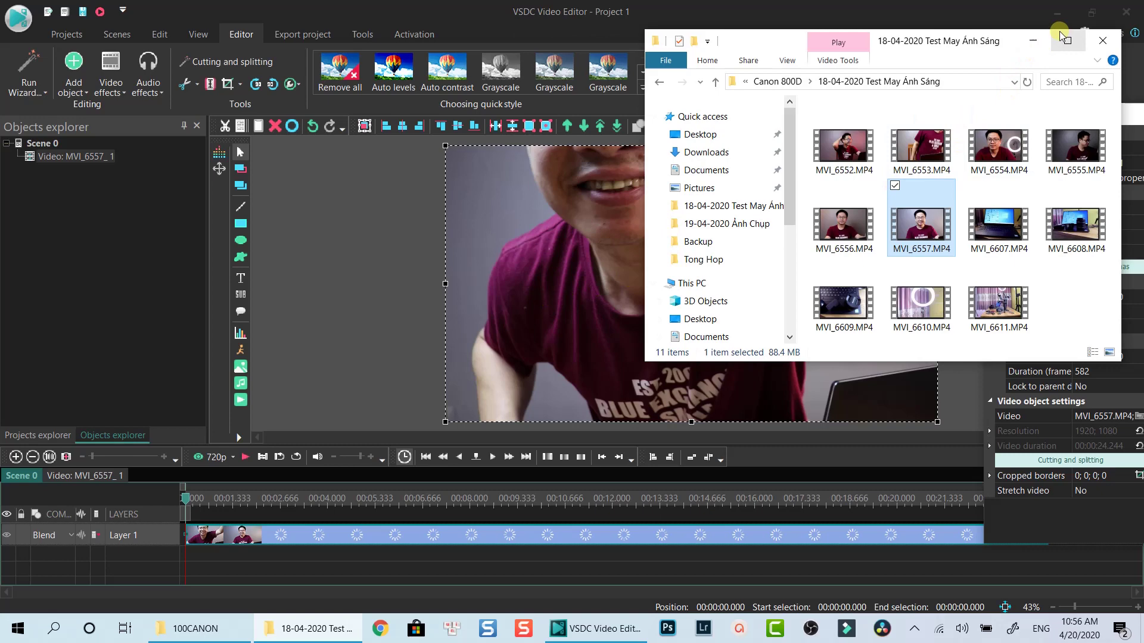
- Play the clip, stop the playhead at about 00:00:04.458, and select the clip
{"action": "left_click", "coordinate": [1102, 40]}
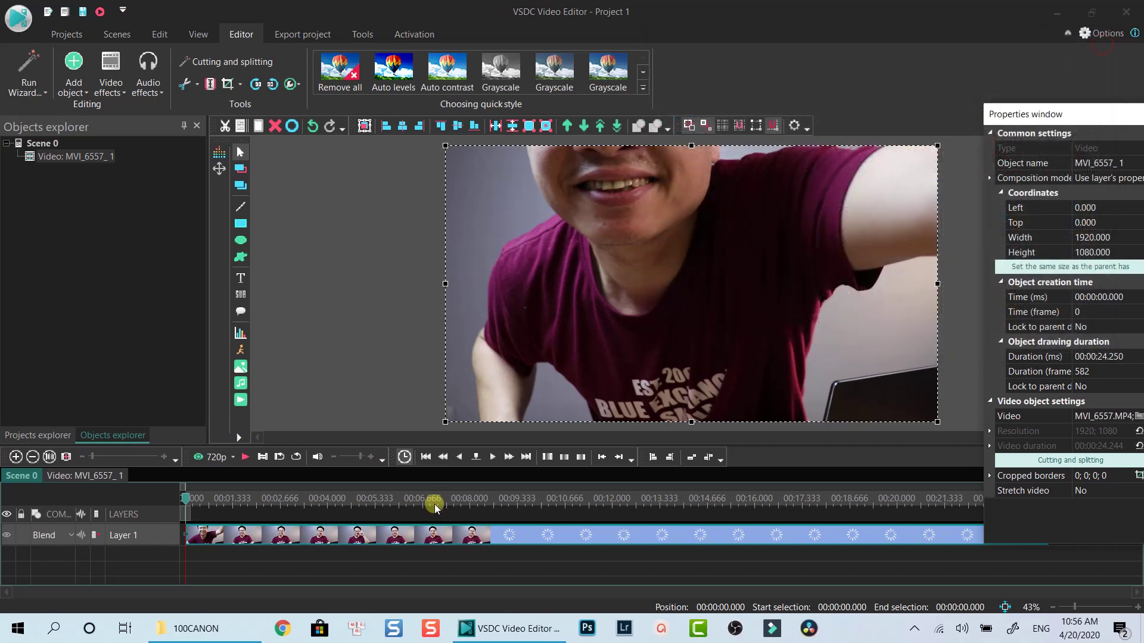
{"action": "left_click", "coordinate": [360, 562]}
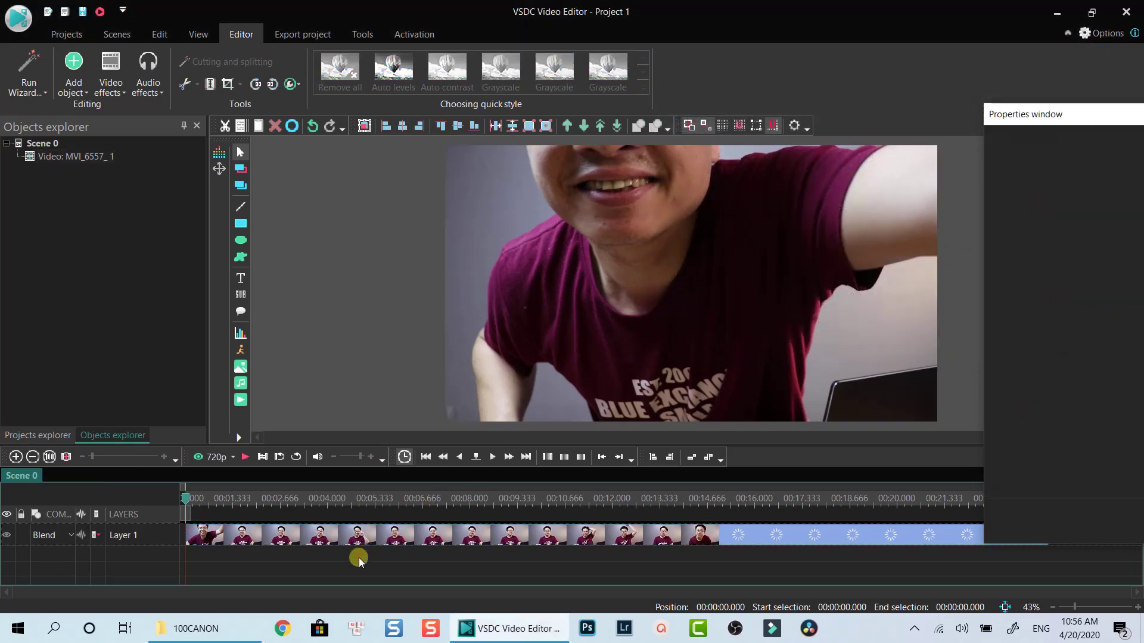
{"action": "key", "text": "space"}
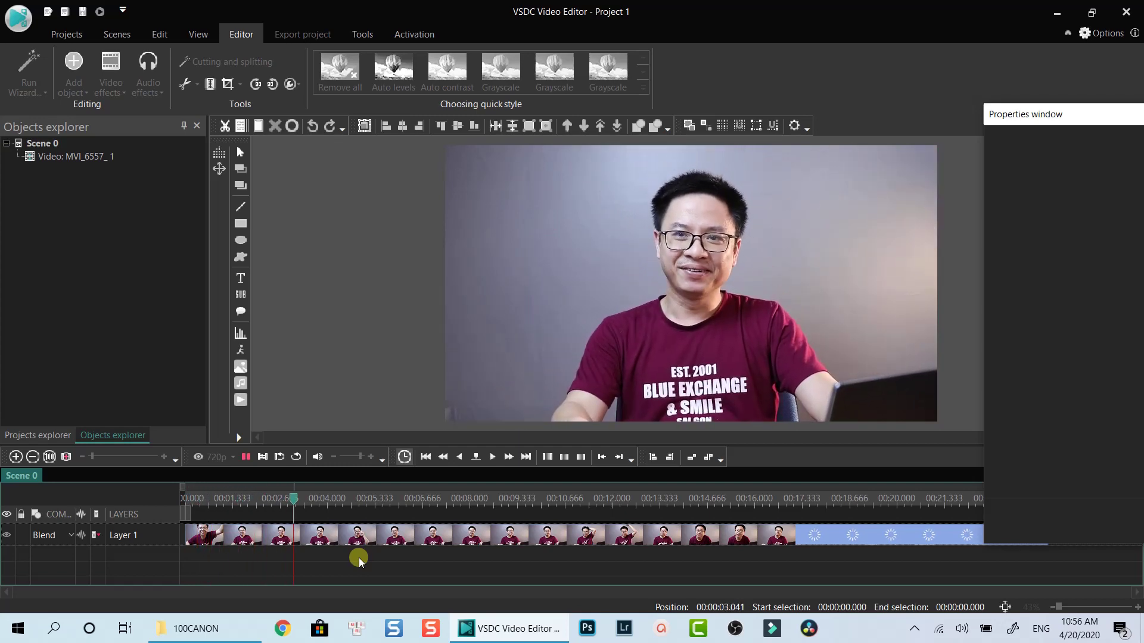
{"action": "key", "text": "space"}
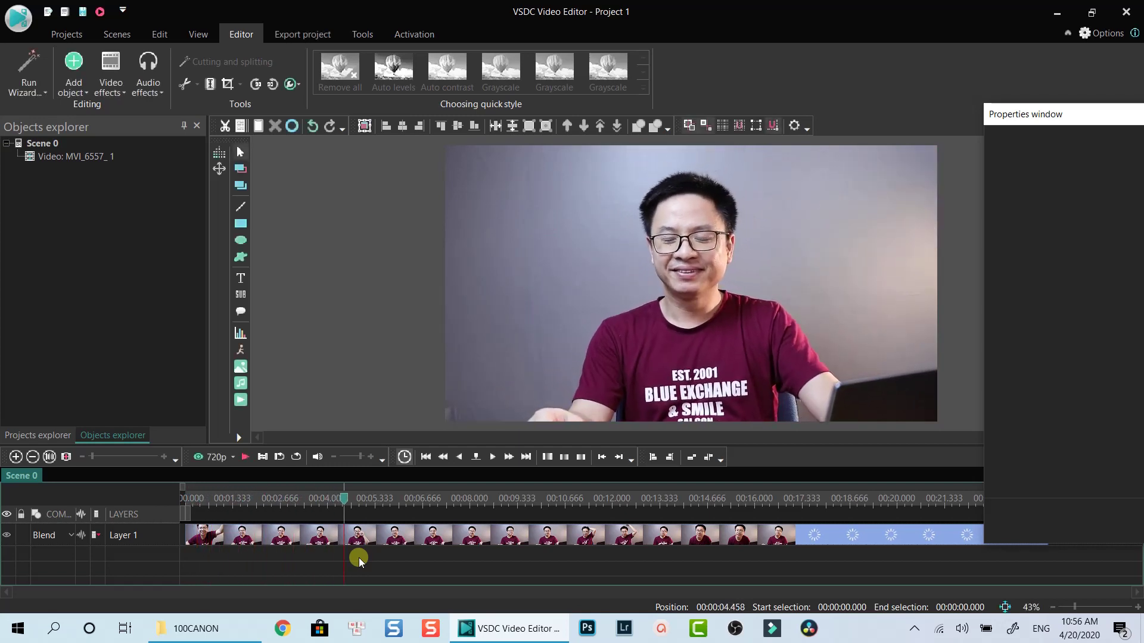
{"action": "left_click", "coordinate": [383, 532]}
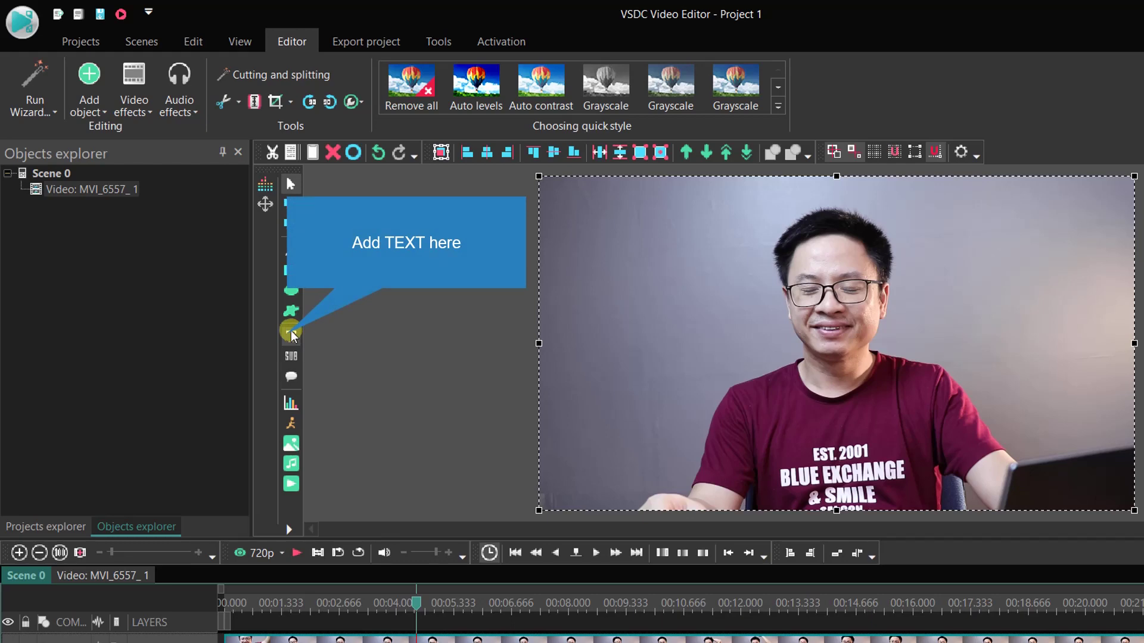
- Add a Text object starting from the cursor position on a new layer
{"action": "left_click", "coordinate": [291, 336]}
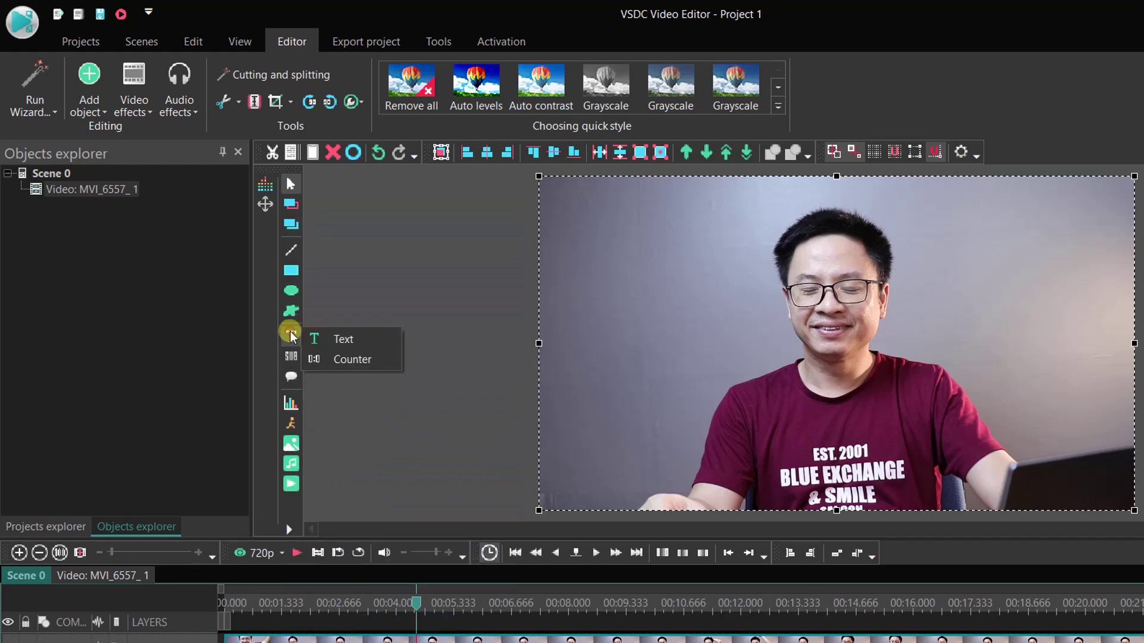
{"action": "left_click", "coordinate": [341, 338]}
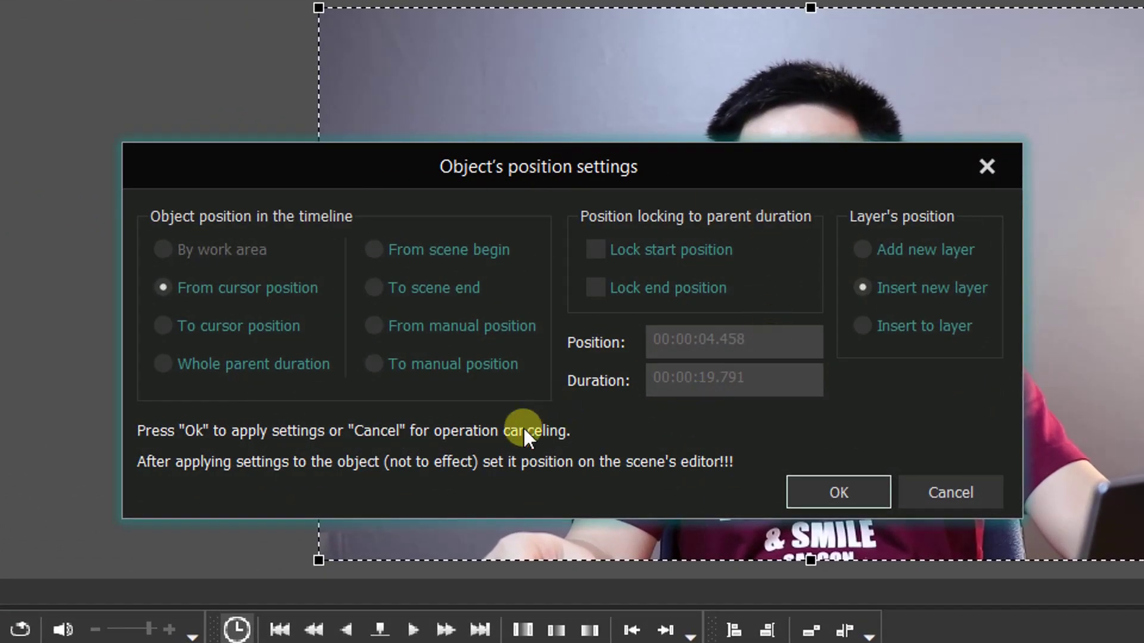
{"action": "left_click", "coordinate": [215, 293]}
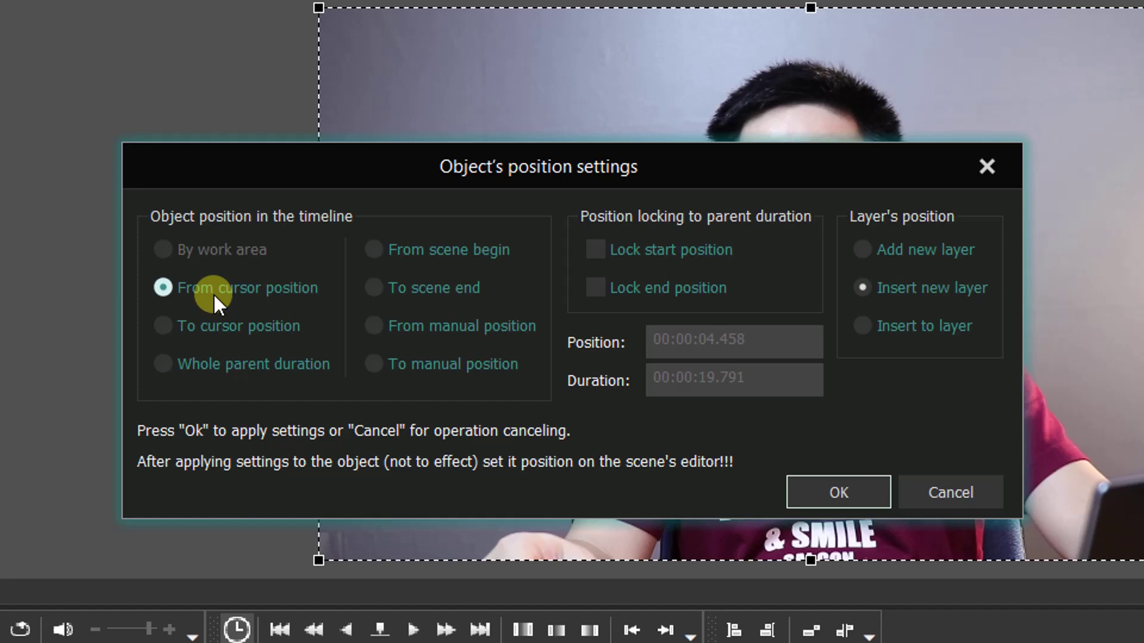
{"action": "left_click", "coordinate": [864, 285]}
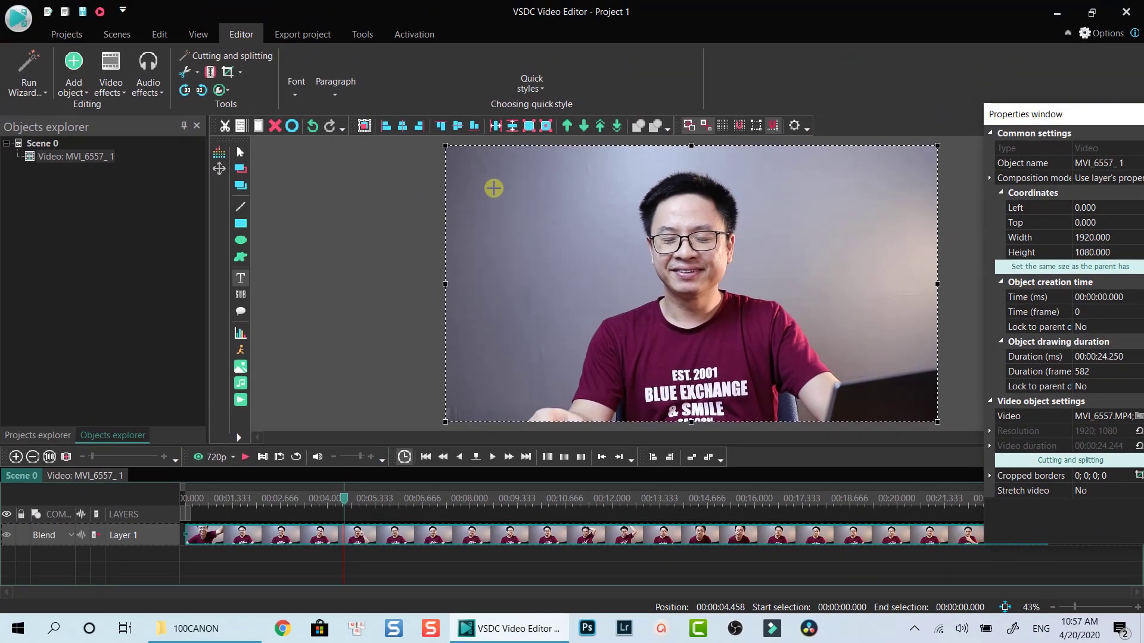
- Draw a wide text box across the upper frame and set its font size to 48 pt
{"action": "left_click_drag", "start_coordinate": [494, 188], "coordinate": [904, 295]}
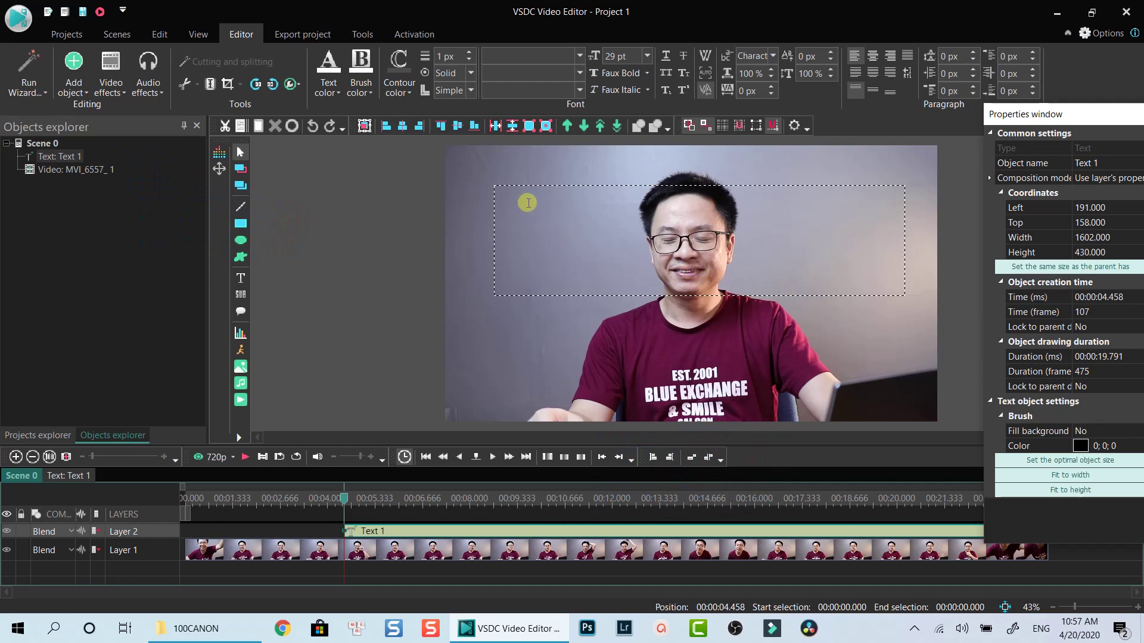
{"action": "left_click", "coordinate": [506, 193]}
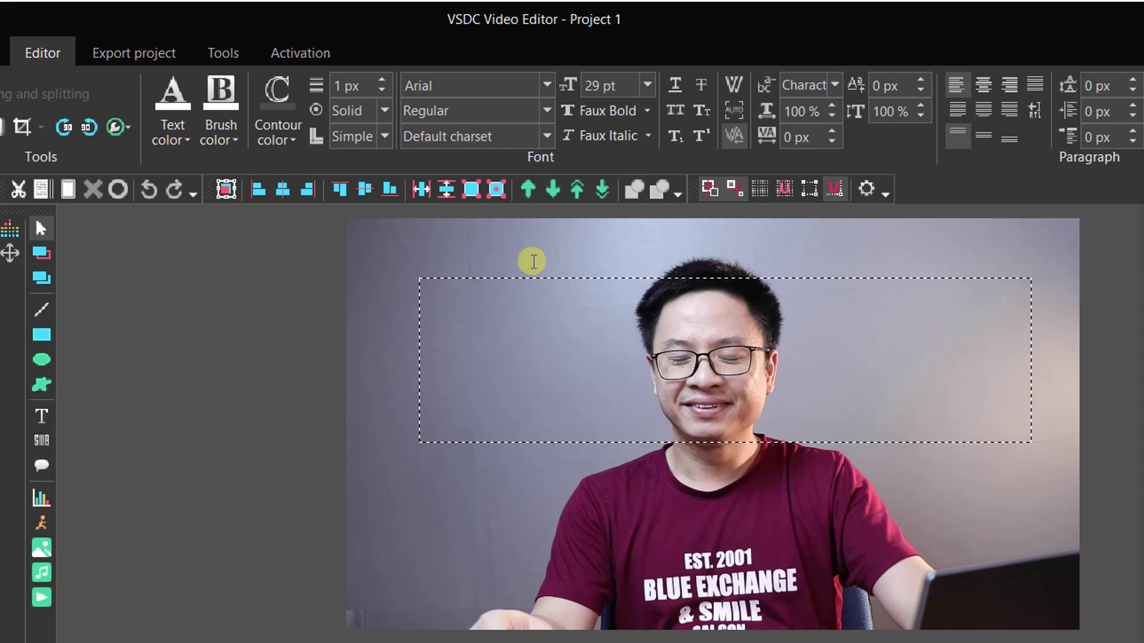
{"action": "left_click", "coordinate": [646, 87]}
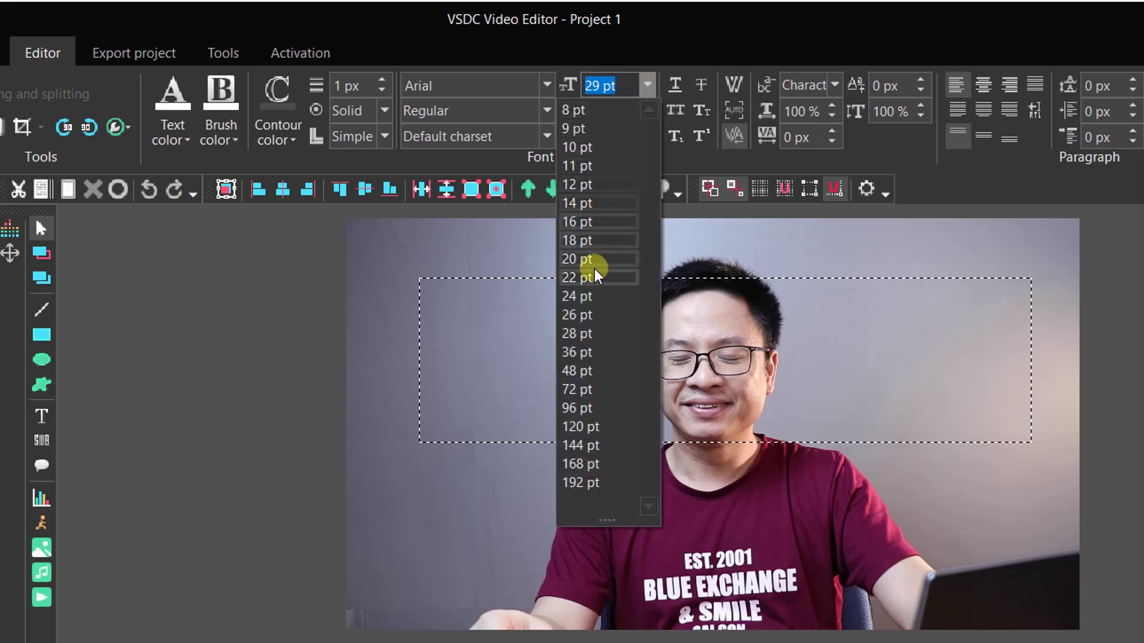
{"action": "left_click", "coordinate": [575, 370]}
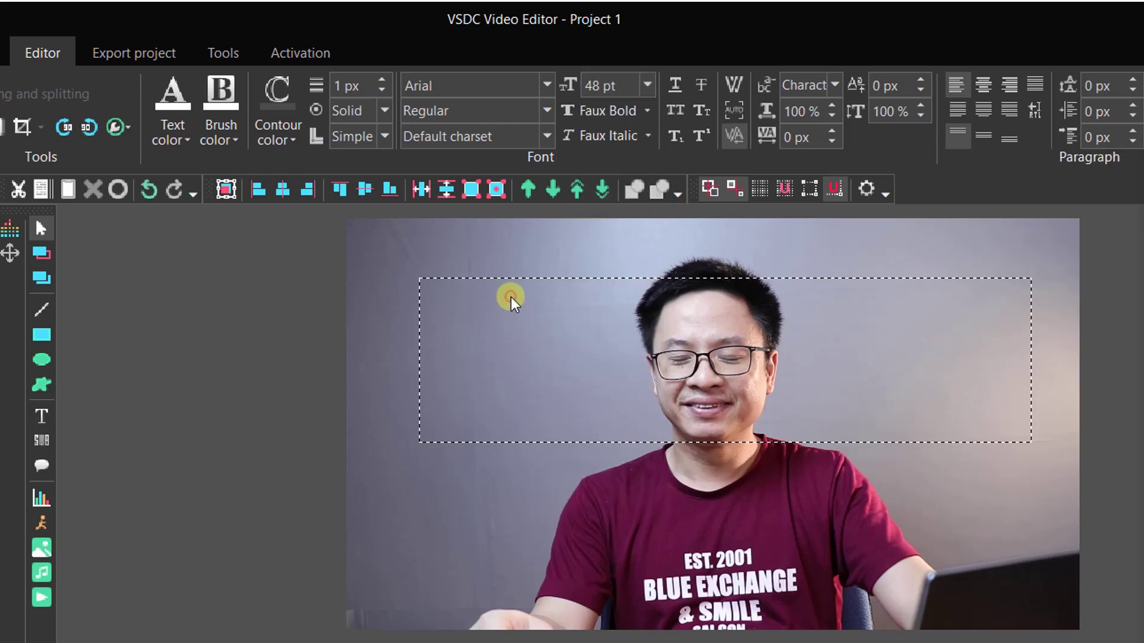
- Type 'Hello. Welcome to my channel' into the text box
{"action": "type", "text": "Hell"}
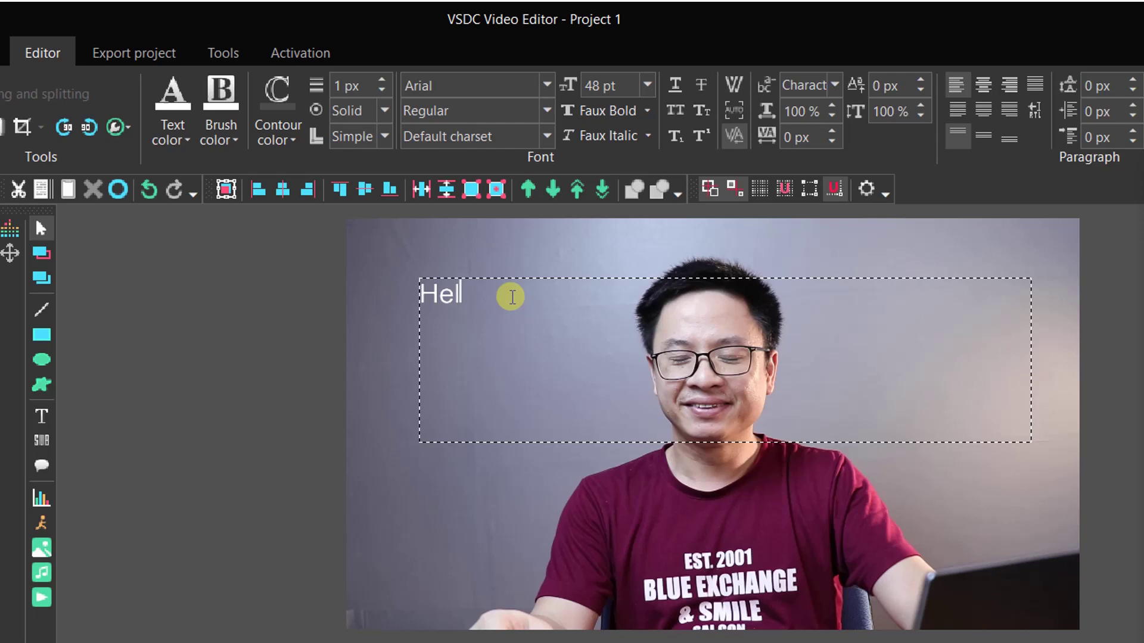
{"action": "type", "text": "o. We"}
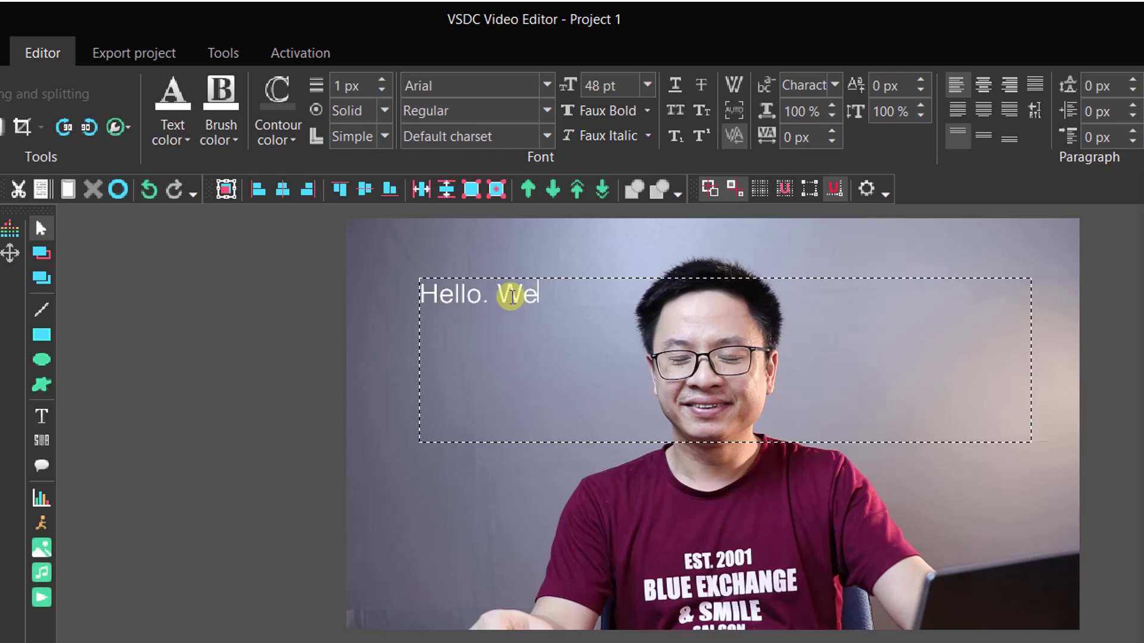
{"action": "type", "text": "lcome to my "}
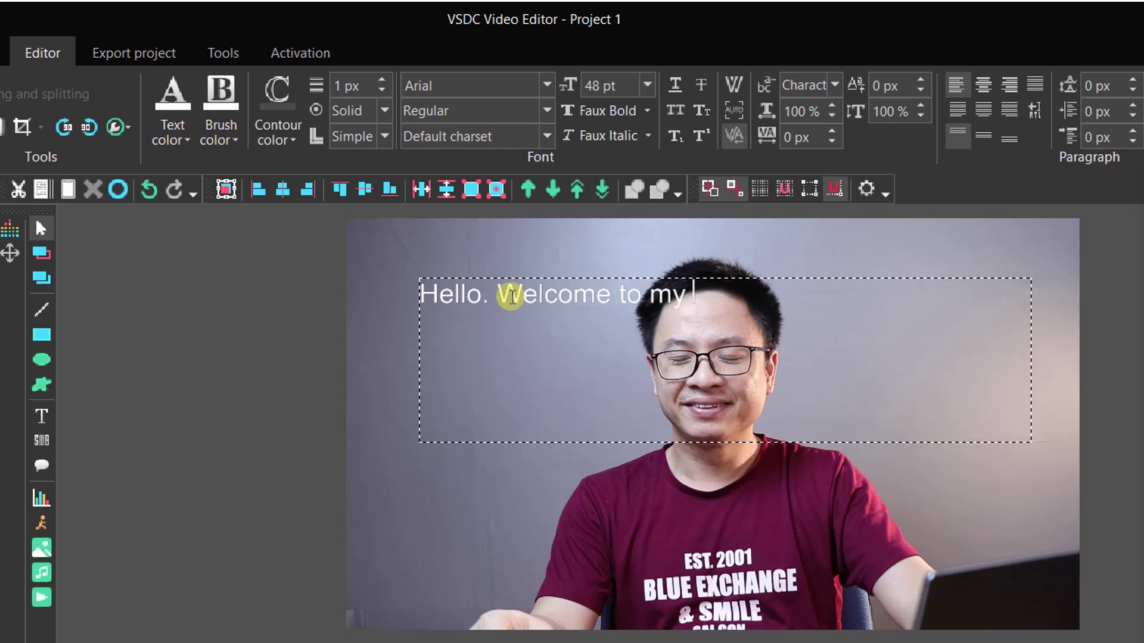
{"action": "type", "text": "channel!"}
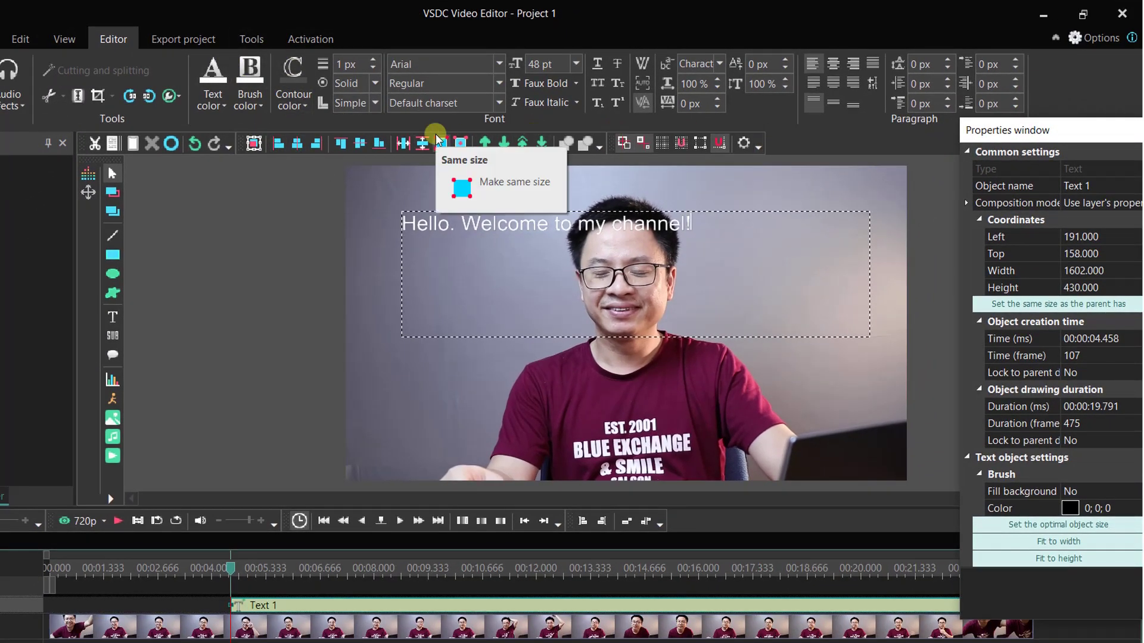
- Test a pink text colour from the custom colour picker, then delete the pink test word
{"action": "left_click", "coordinate": [224, 106]}
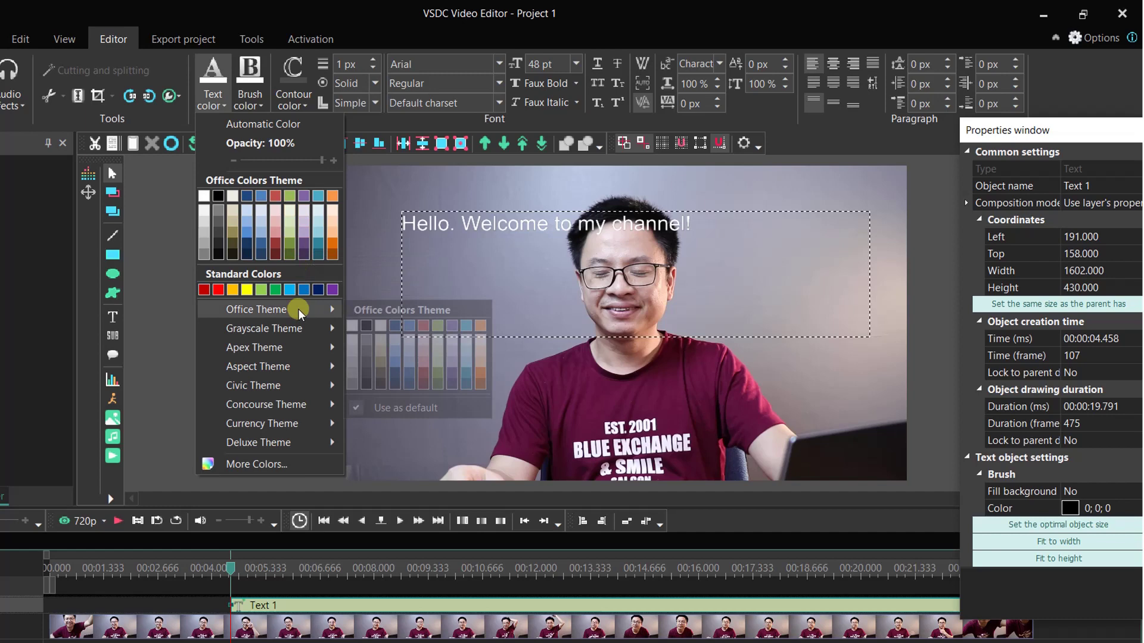
{"action": "mouse_move", "coordinate": [301, 330]}
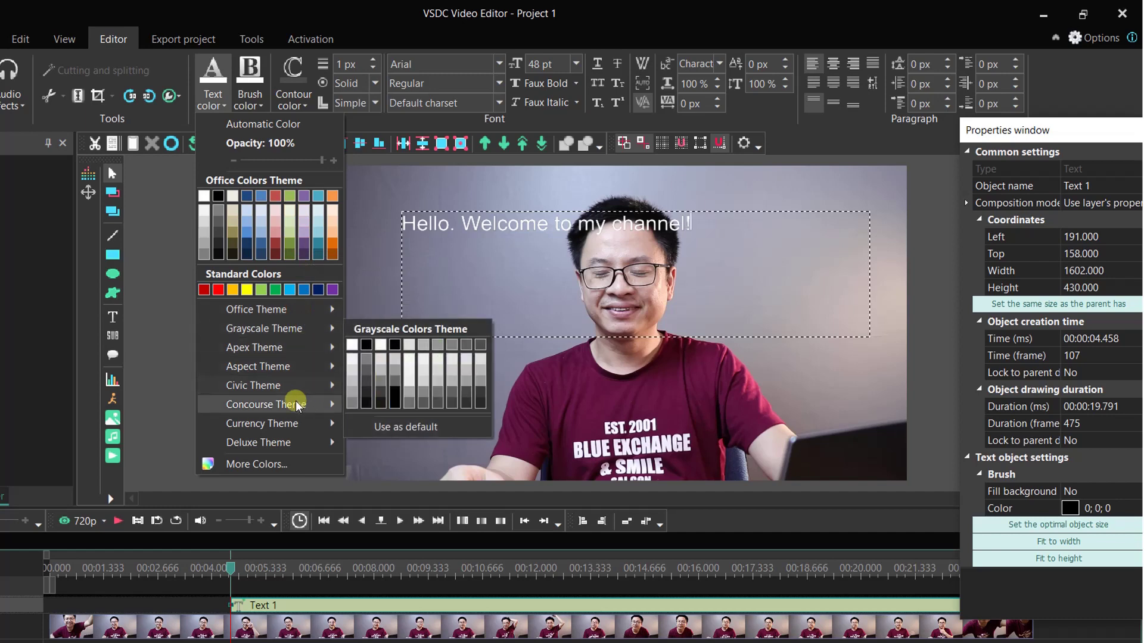
{"action": "left_click", "coordinate": [265, 468]}
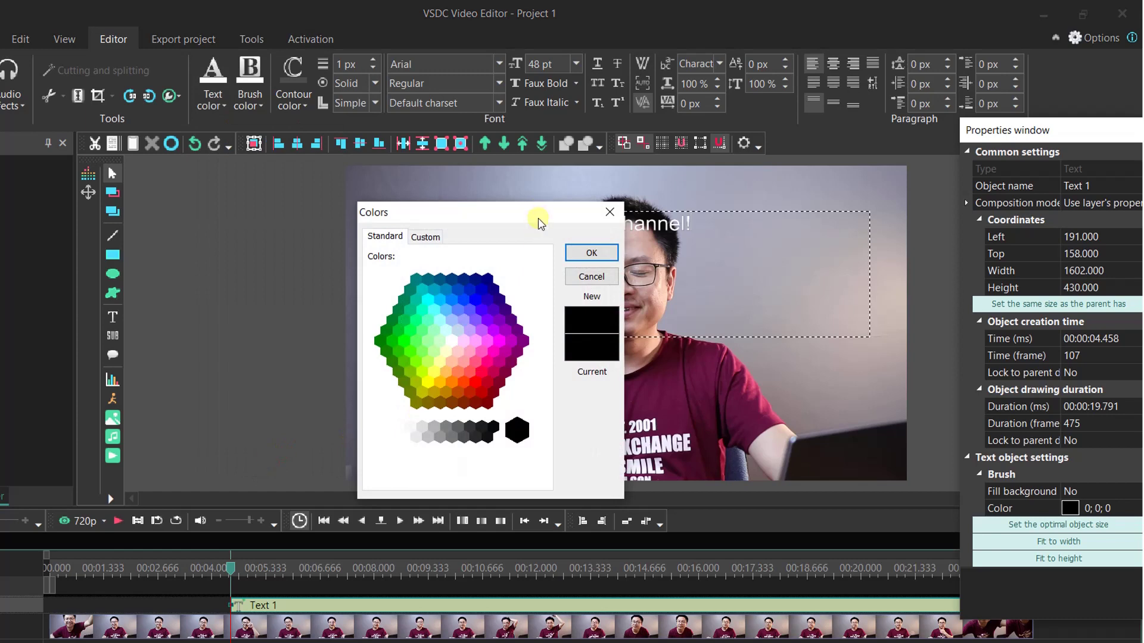
{"action": "left_click_drag", "start_coordinate": [536, 217], "coordinate": [310, 181]}
{"action": "left_click", "coordinate": [260, 319]}
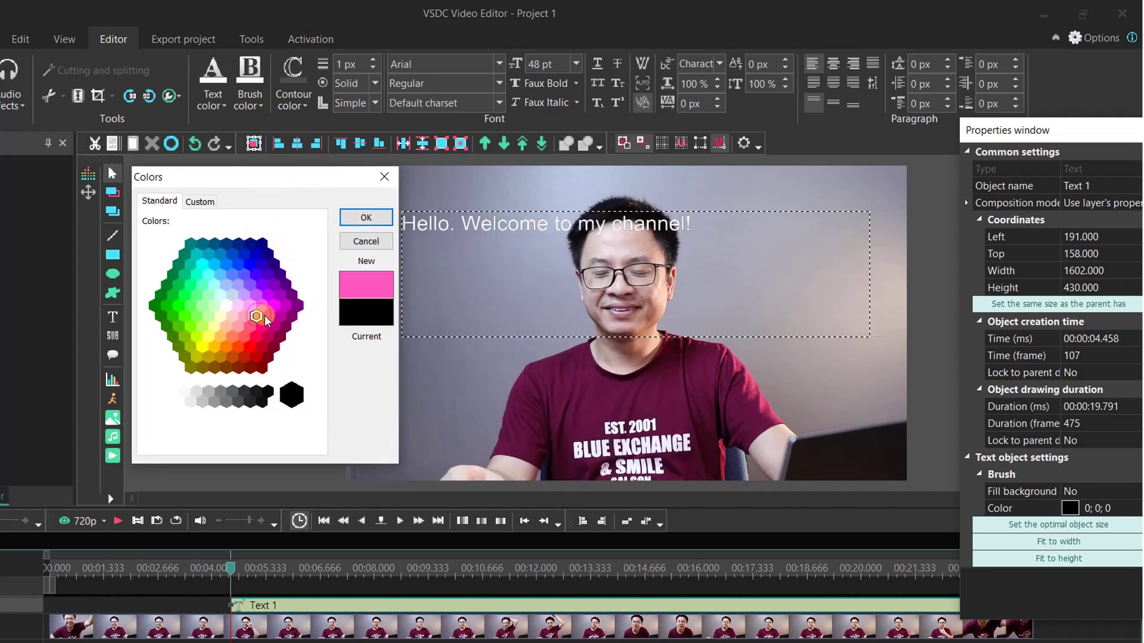
{"action": "left_click", "coordinate": [357, 218]}
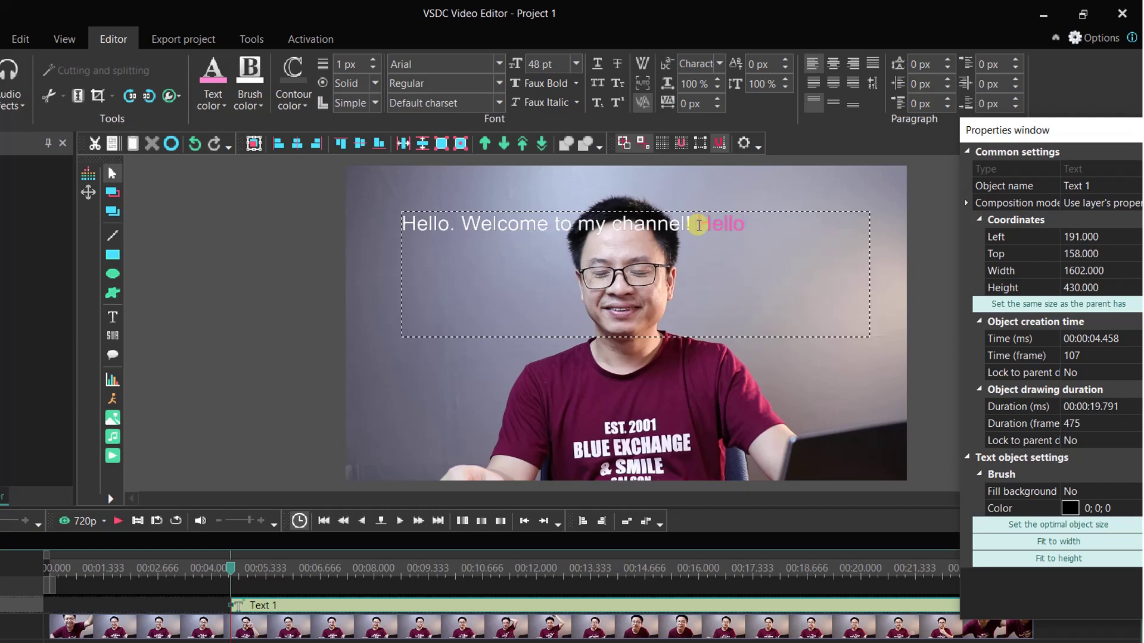
{"action": "key", "text": "BackSpace"}
{"action": "key", "text": "BackSpace"}
{"action": "key", "text": "BackSpace"}
{"action": "key", "text": "BackSpace"}
{"action": "key", "text": "BackSpace"}
- Select the whole title line and colour it red
{"action": "left_click_drag", "start_coordinate": [703, 225], "coordinate": [401, 224]}
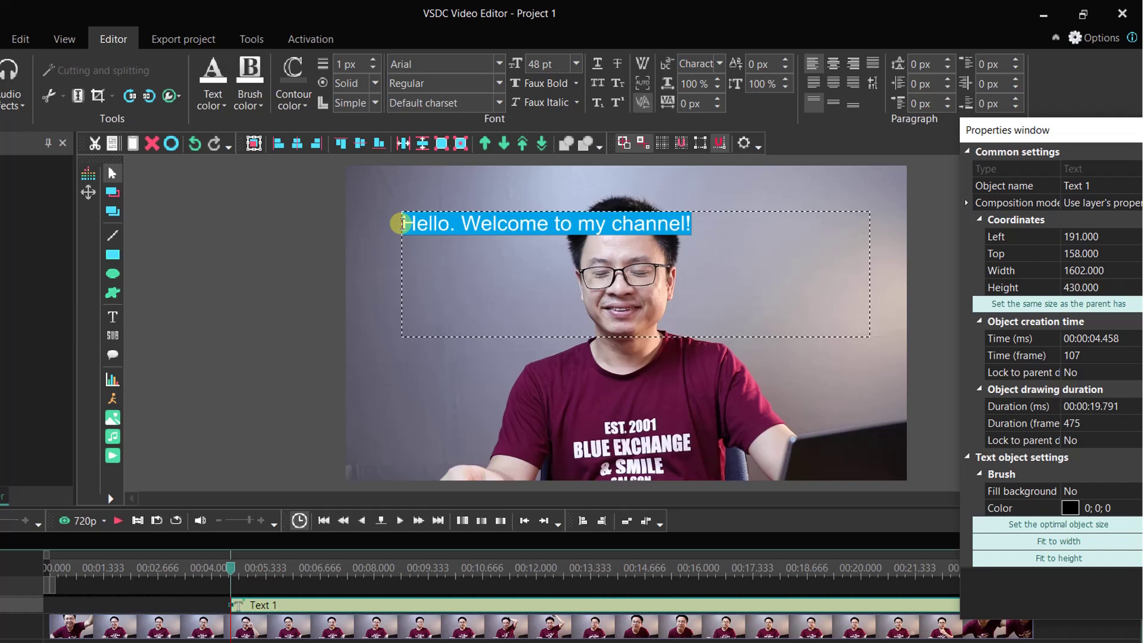
{"action": "left_click", "coordinate": [212, 100]}
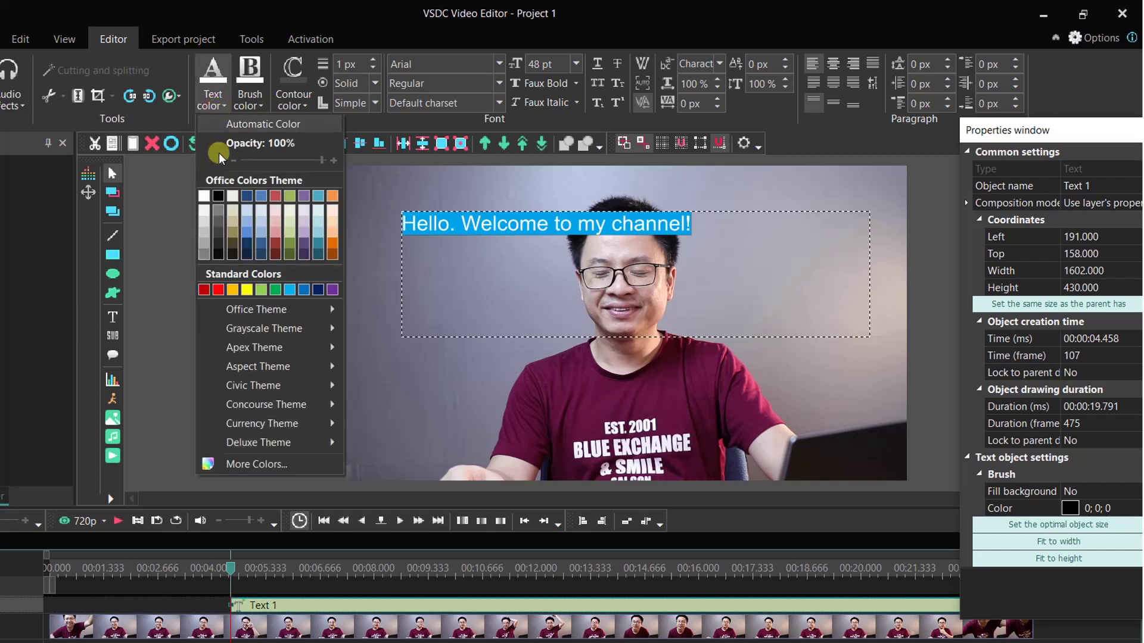
{"action": "left_click", "coordinate": [205, 290]}
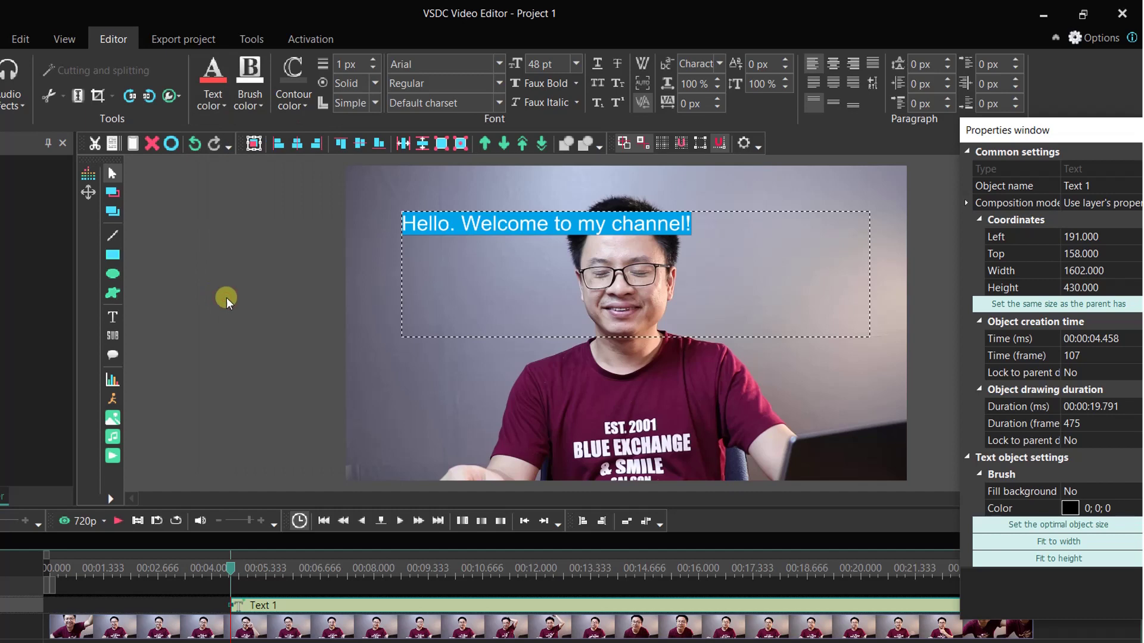
{"action": "left_click", "coordinate": [662, 263]}
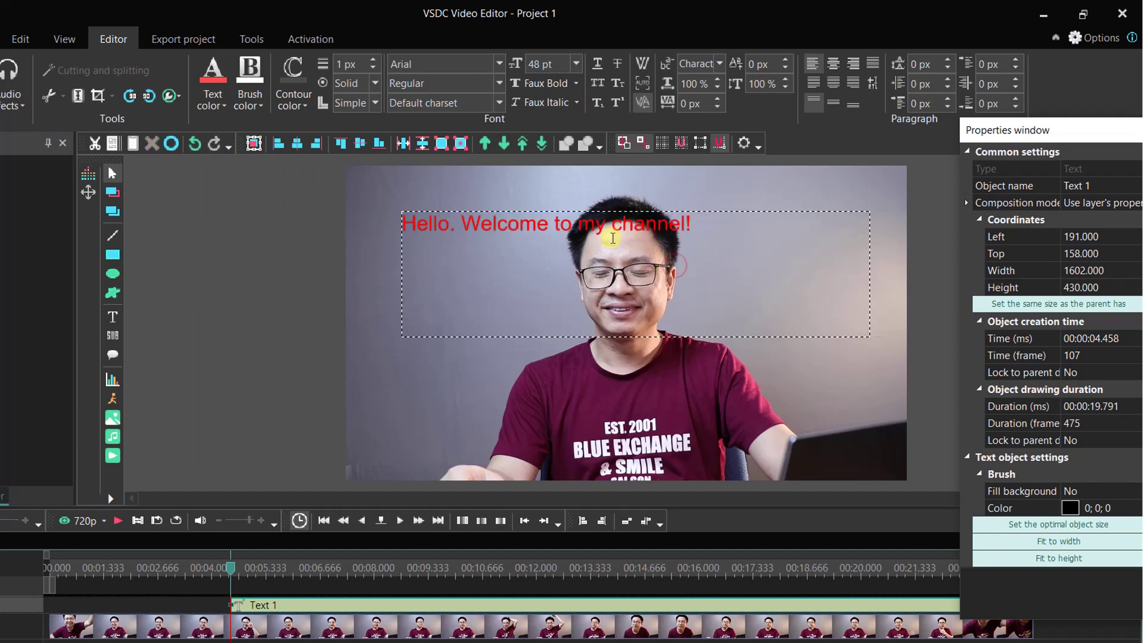
- Give the selected title line a dark background brush colour
{"action": "left_click_drag", "start_coordinate": [685, 223], "coordinate": [547, 223]}
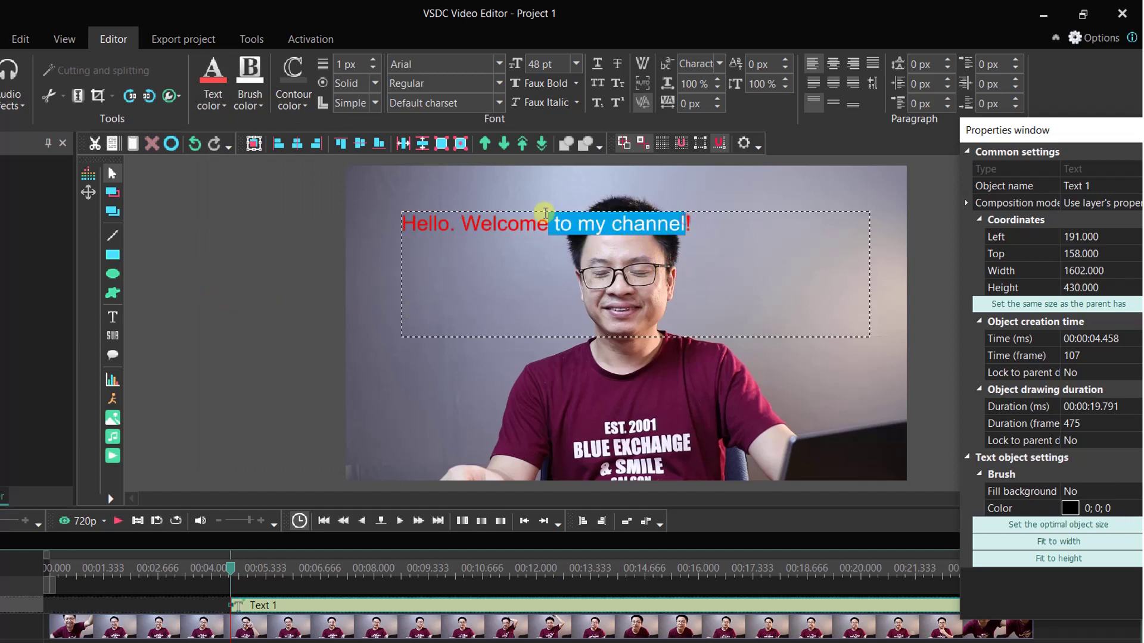
{"action": "left_click_drag", "start_coordinate": [698, 222], "coordinate": [388, 209]}
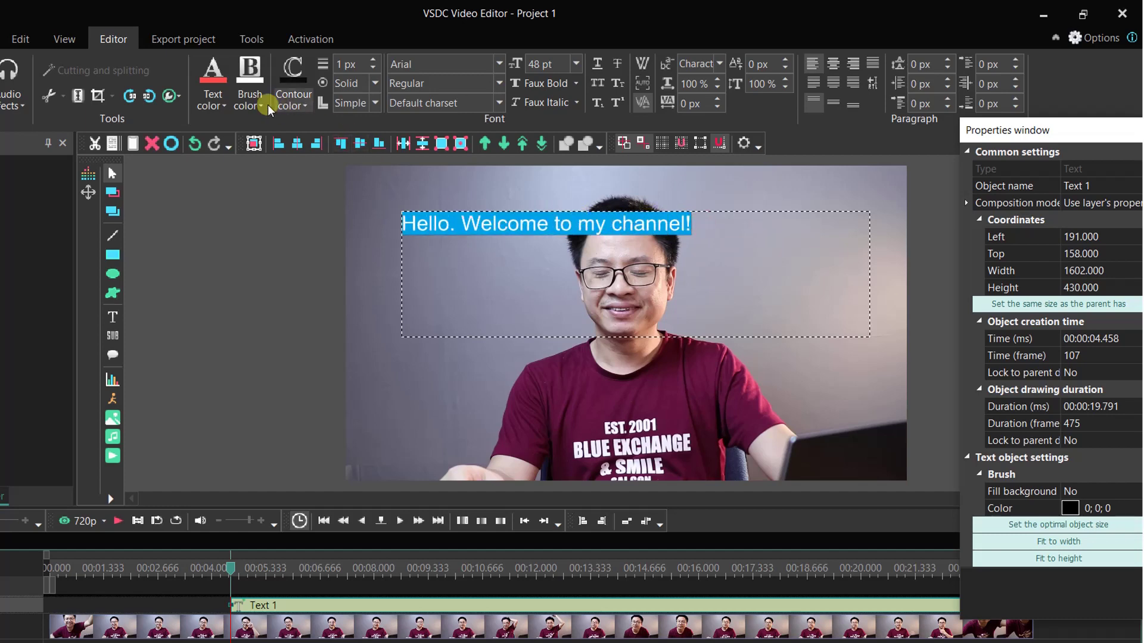
{"action": "left_click", "coordinate": [250, 105]}
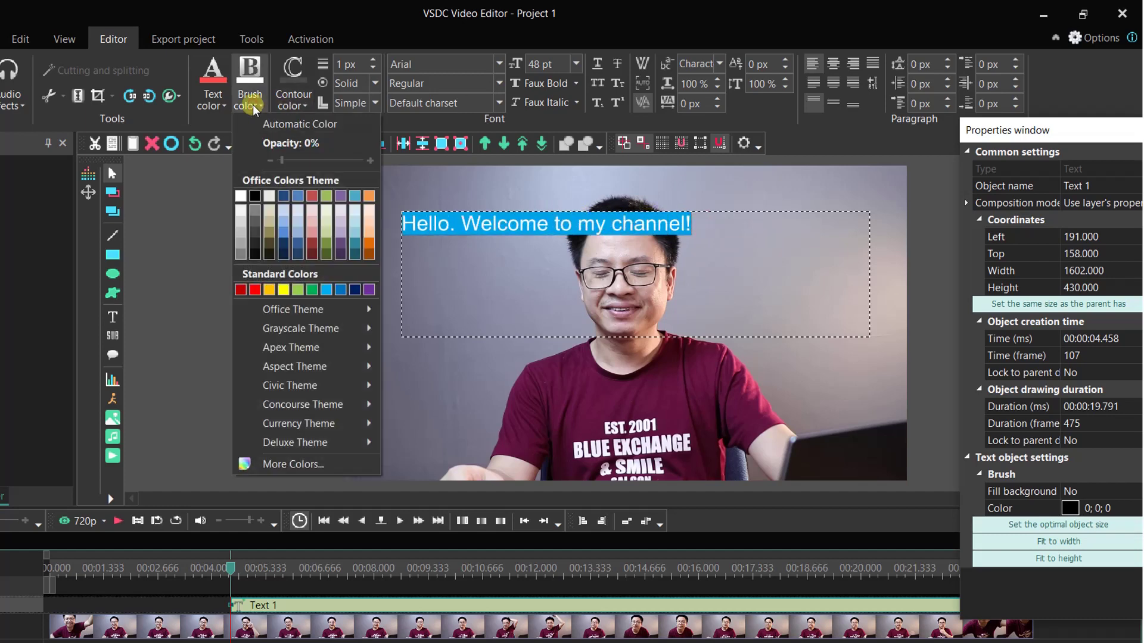
{"action": "left_click", "coordinate": [257, 255]}
{"action": "left_click", "coordinate": [595, 605]}
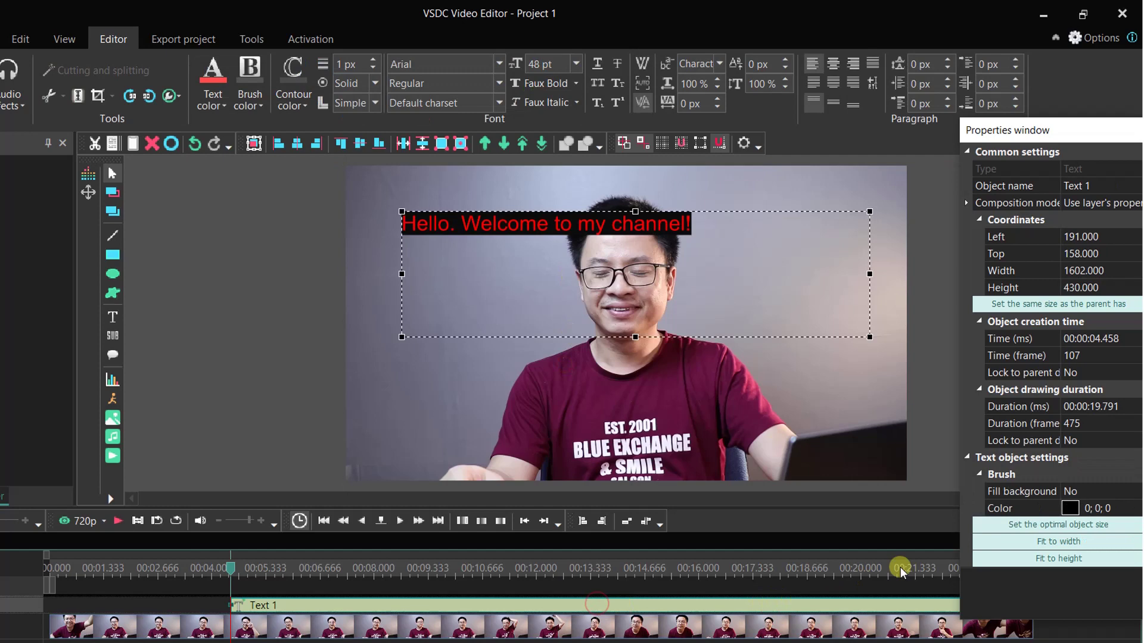
- Set Fill background to Yes, keeping the fill colour black after undoing a green trial
{"action": "left_click", "coordinate": [1076, 494]}
{"action": "left_click", "coordinate": [1135, 492]}
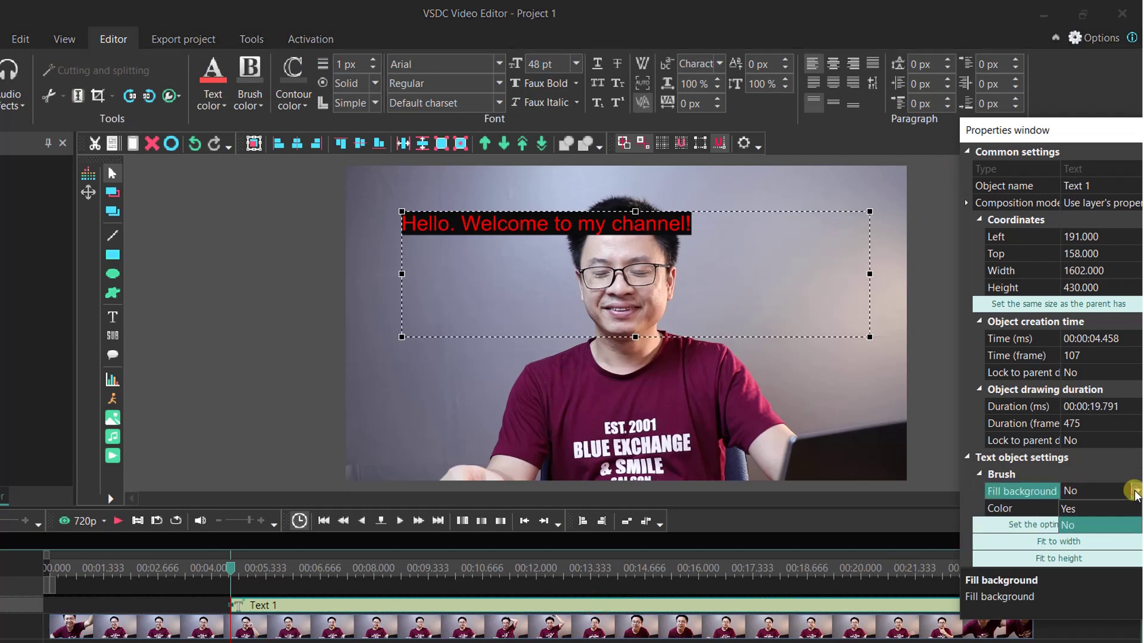
{"action": "left_click", "coordinate": [1069, 508]}
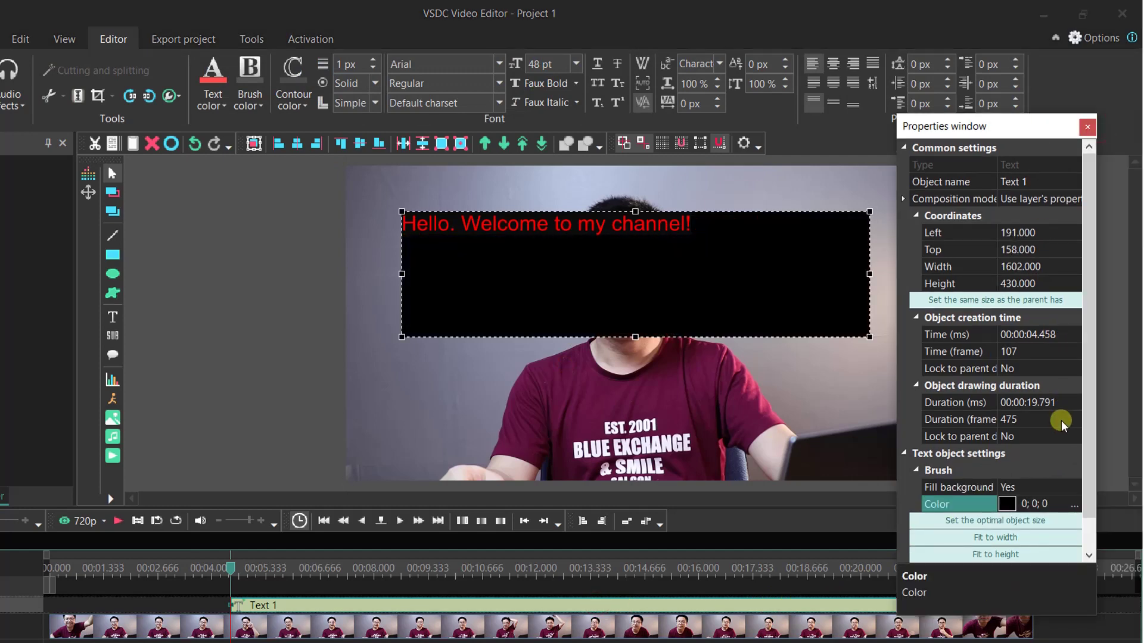
{"action": "left_click", "coordinate": [1075, 507]}
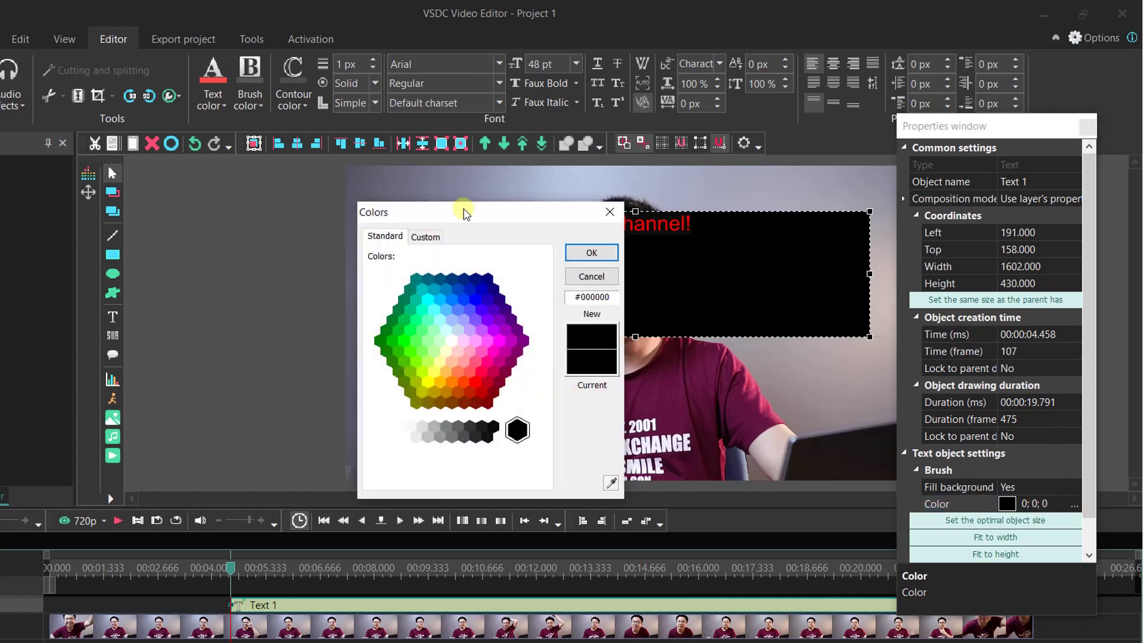
{"action": "left_click_drag", "start_coordinate": [458, 212], "coordinate": [656, 215]}
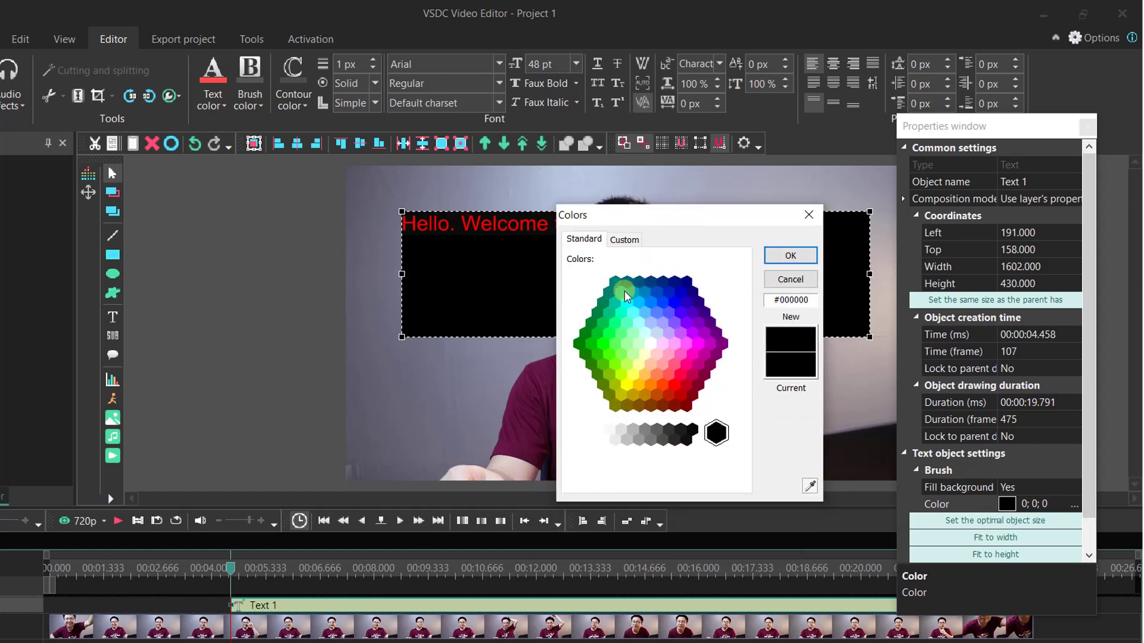
{"action": "left_click", "coordinate": [613, 345]}
{"action": "left_click", "coordinate": [789, 255]}
{"action": "key", "text": "ctrl+z"}
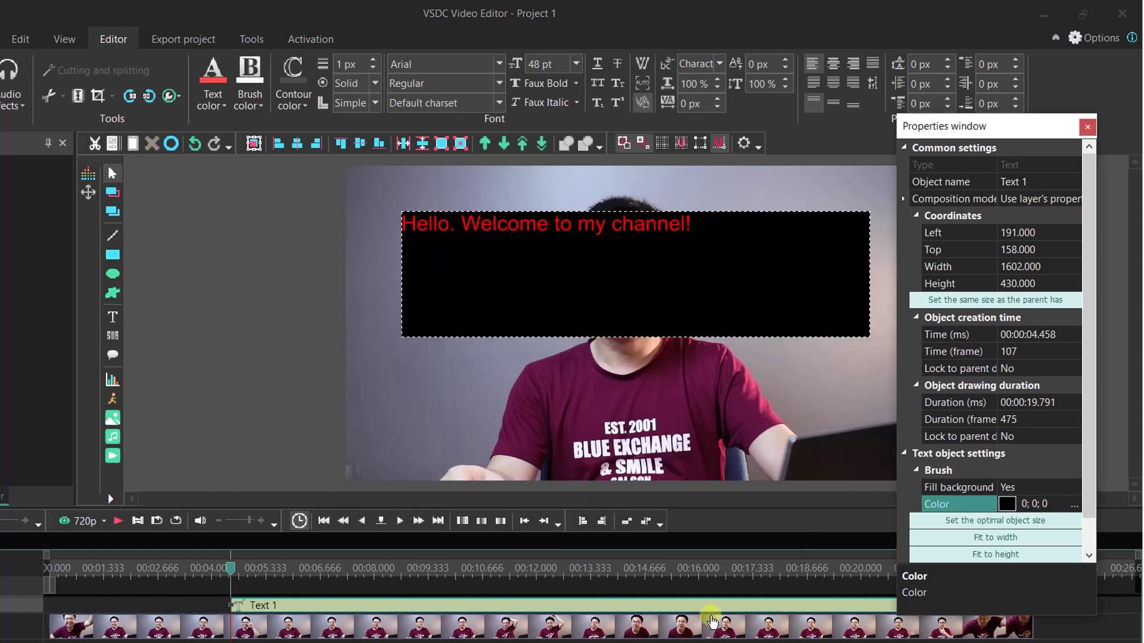
- Fit the text box to the title with optimal object size and centre it in the frame
{"action": "left_click", "coordinate": [930, 520]}
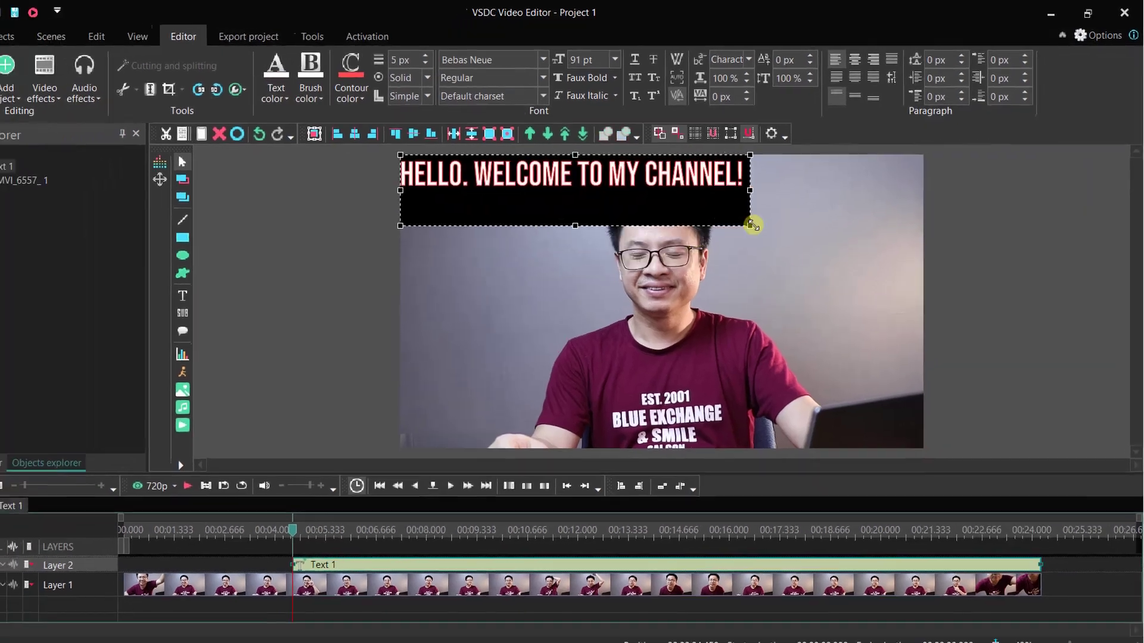
{"action": "left_click_drag", "start_coordinate": [752, 225], "coordinate": [750, 192]}
{"action": "left_click_drag", "start_coordinate": [634, 184], "coordinate": [713, 322]}
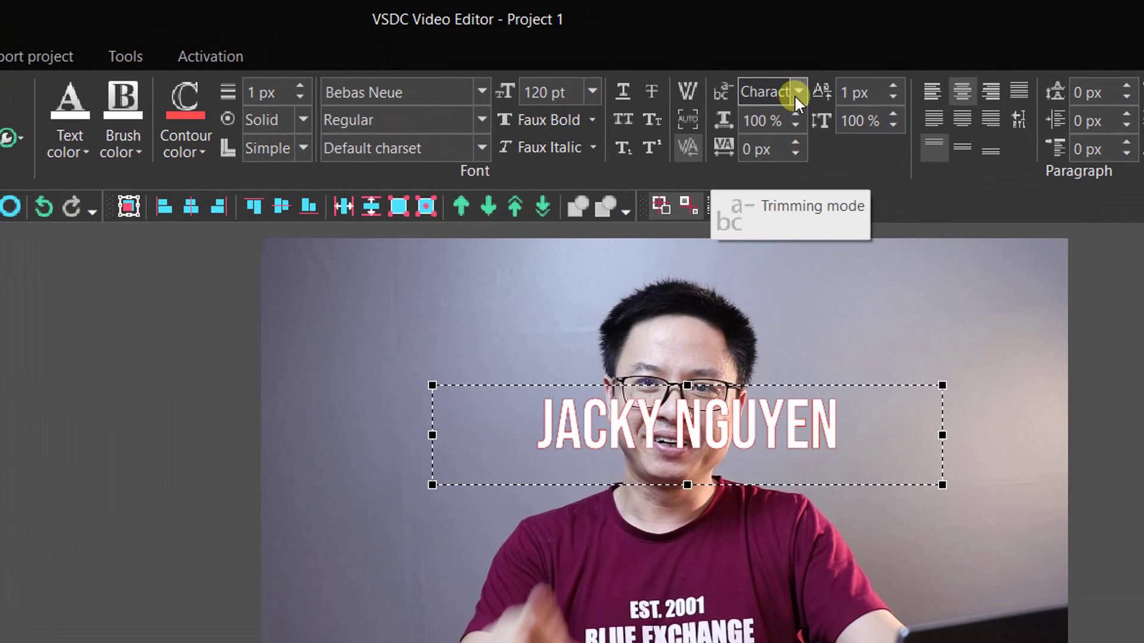
- Set trimming mode to Character and raise the name title's horizontal scale to 165%
{"action": "left_click", "coordinate": [795, 95]}
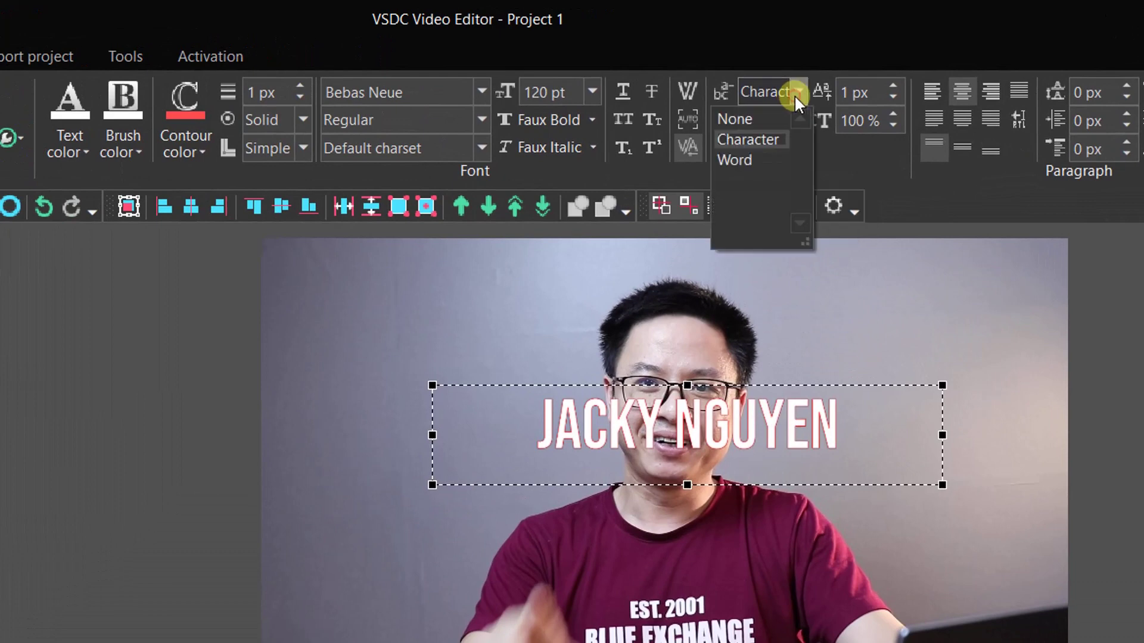
{"action": "left_click", "coordinate": [751, 138]}
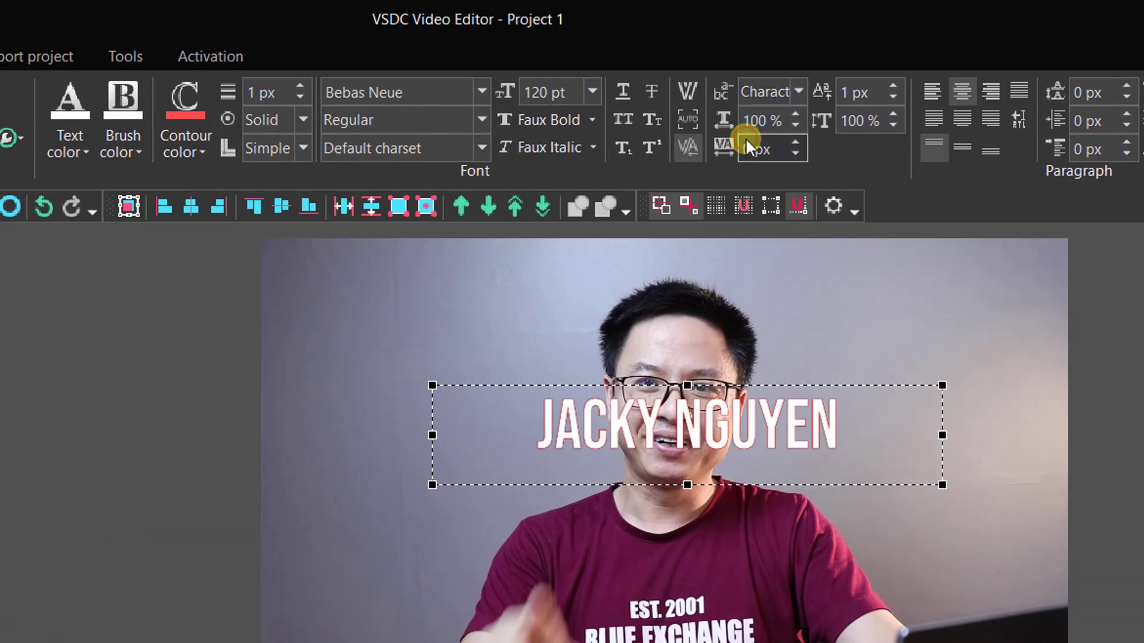
{"action": "left_click", "coordinate": [796, 115]}
{"action": "left_click", "coordinate": [797, 115]}
{"action": "left_click", "coordinate": [797, 115]}
{"action": "left_click", "coordinate": [796, 115]}
{"action": "left_click", "coordinate": [796, 115]}
{"action": "left_click", "coordinate": [797, 115]}
{"action": "left_click", "coordinate": [796, 115]}
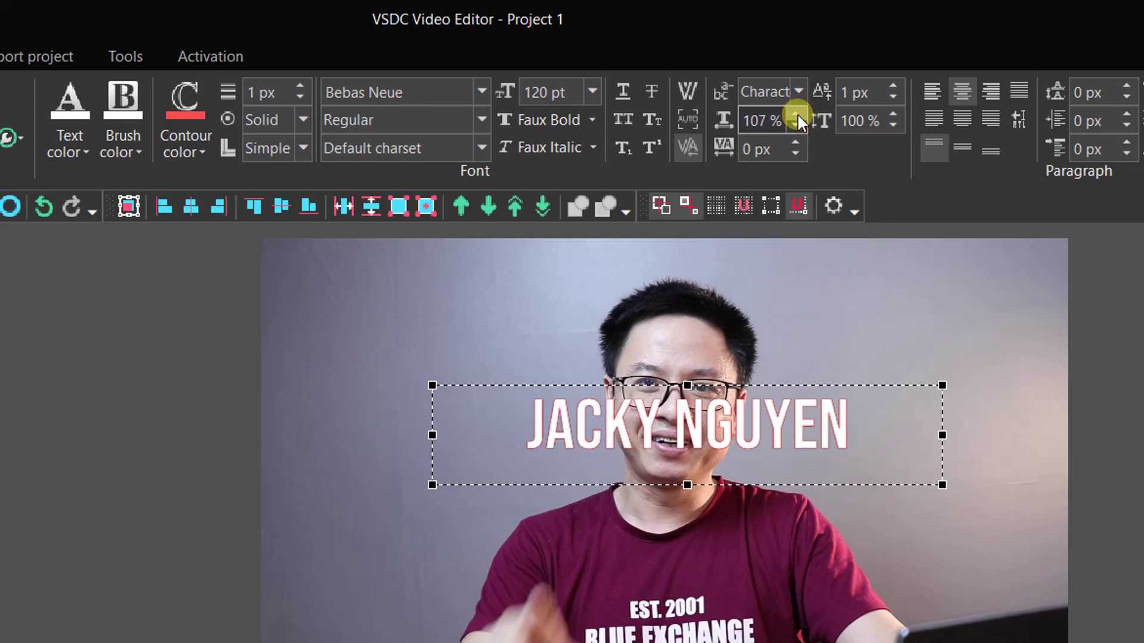
{"action": "left_click_drag", "start_coordinate": [797, 113], "coordinate": [796, 113]}
{"action": "left_click", "coordinate": [795, 113]}
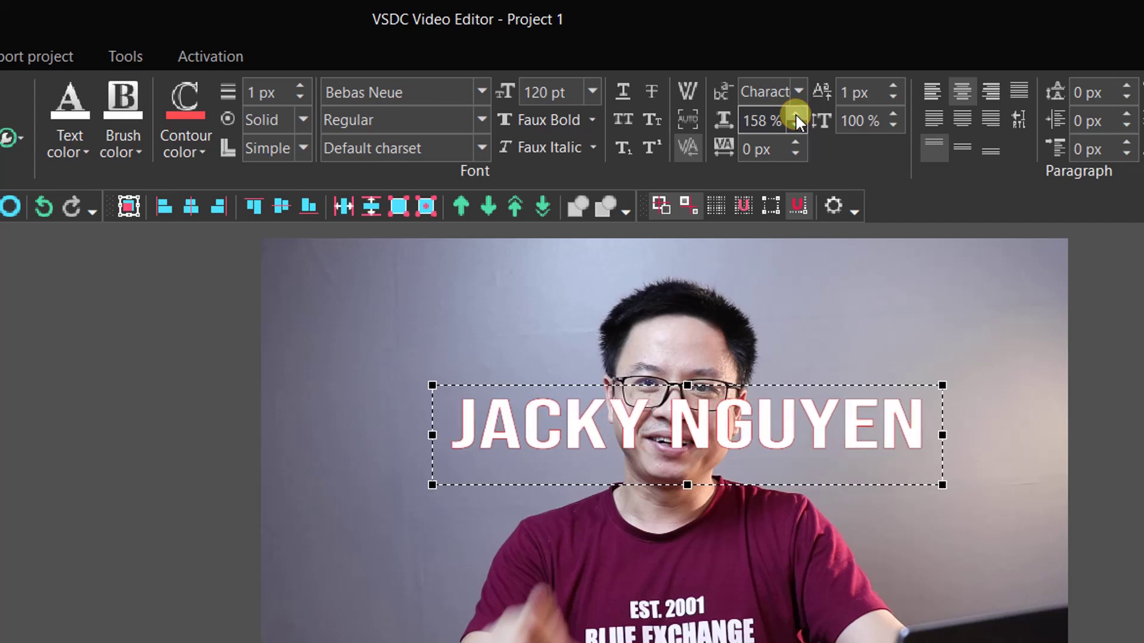
{"action": "left_click", "coordinate": [795, 113]}
{"action": "left_click", "coordinate": [795, 113]}
{"action": "left_click", "coordinate": [795, 114]}
{"action": "left_click", "coordinate": [795, 113]}
{"action": "left_click", "coordinate": [795, 114]}
{"action": "left_click", "coordinate": [796, 114]}
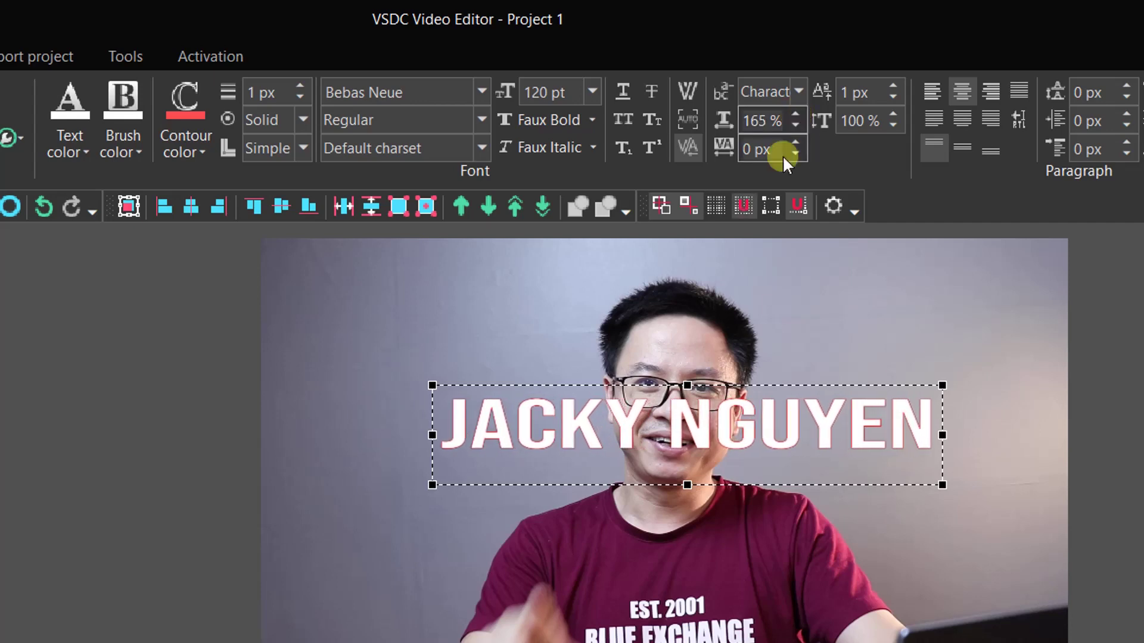
{"action": "left_click_drag", "start_coordinate": [432, 385], "coordinate": [409, 337]}
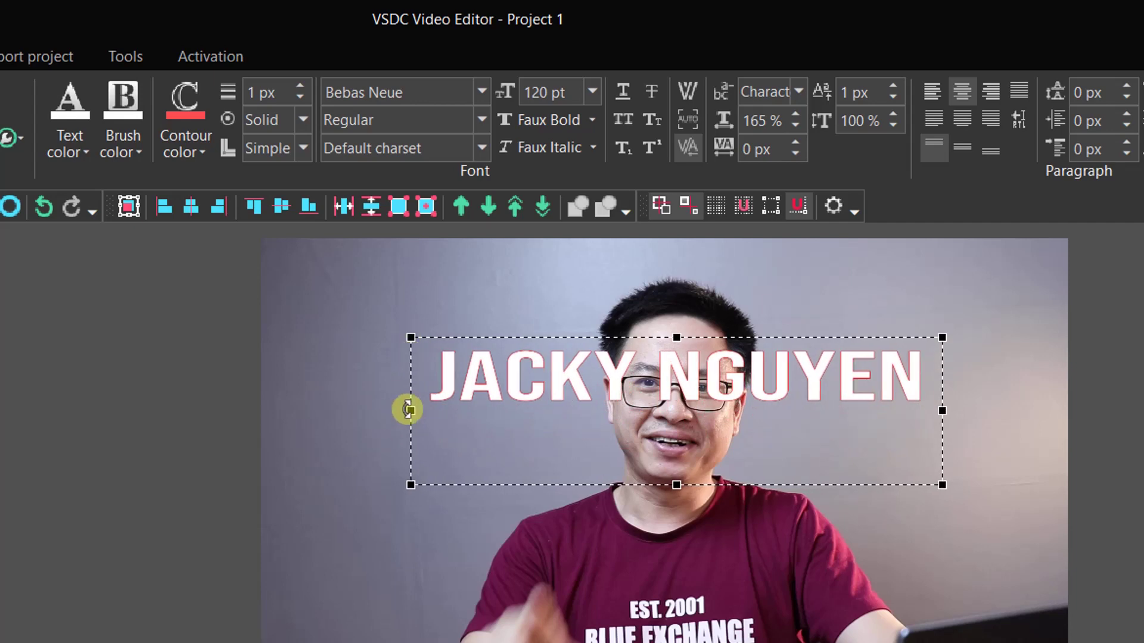
{"action": "left_click_drag", "start_coordinate": [414, 411], "coordinate": [380, 414]}
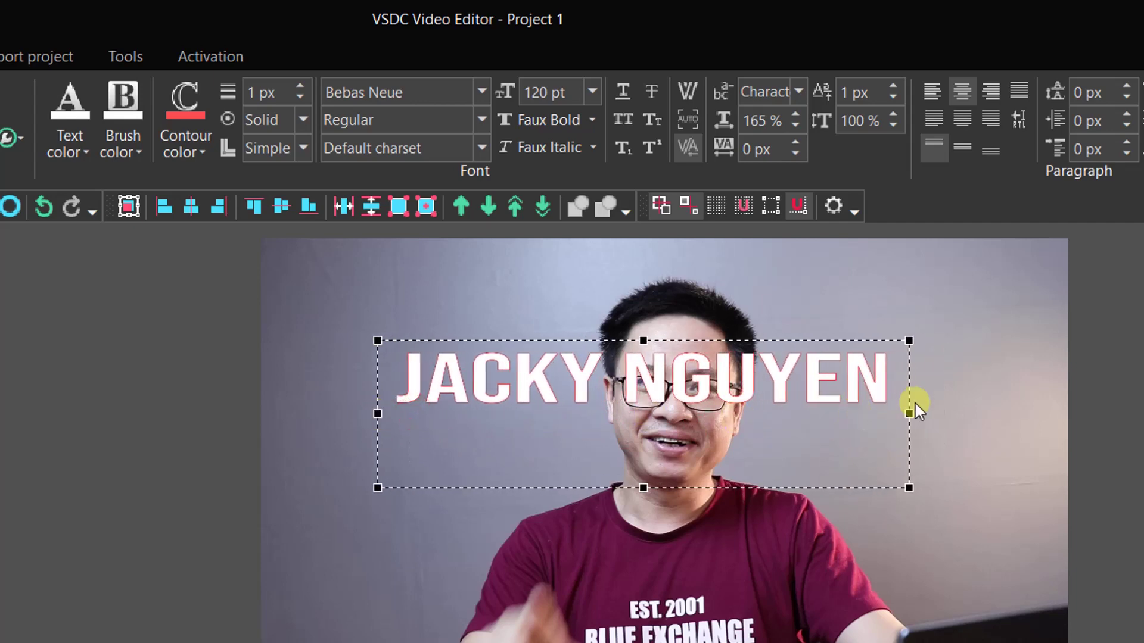
{"action": "left_click_drag", "start_coordinate": [907, 411], "coordinate": [935, 410]}
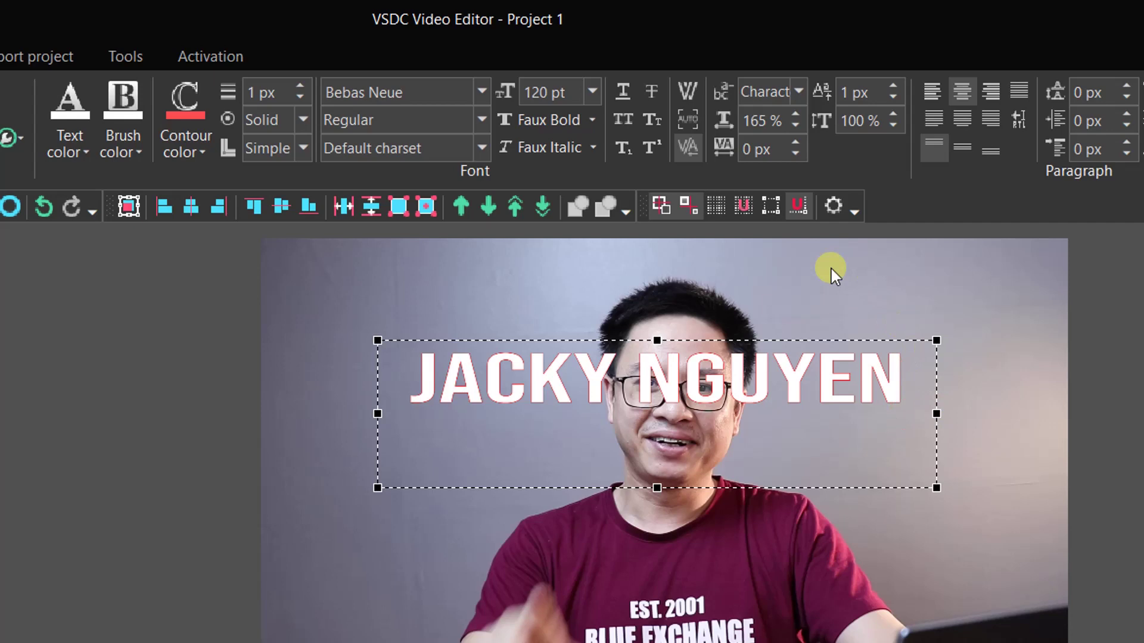
{"action": "left_click_drag", "start_coordinate": [797, 136], "coordinate": [796, 138]}
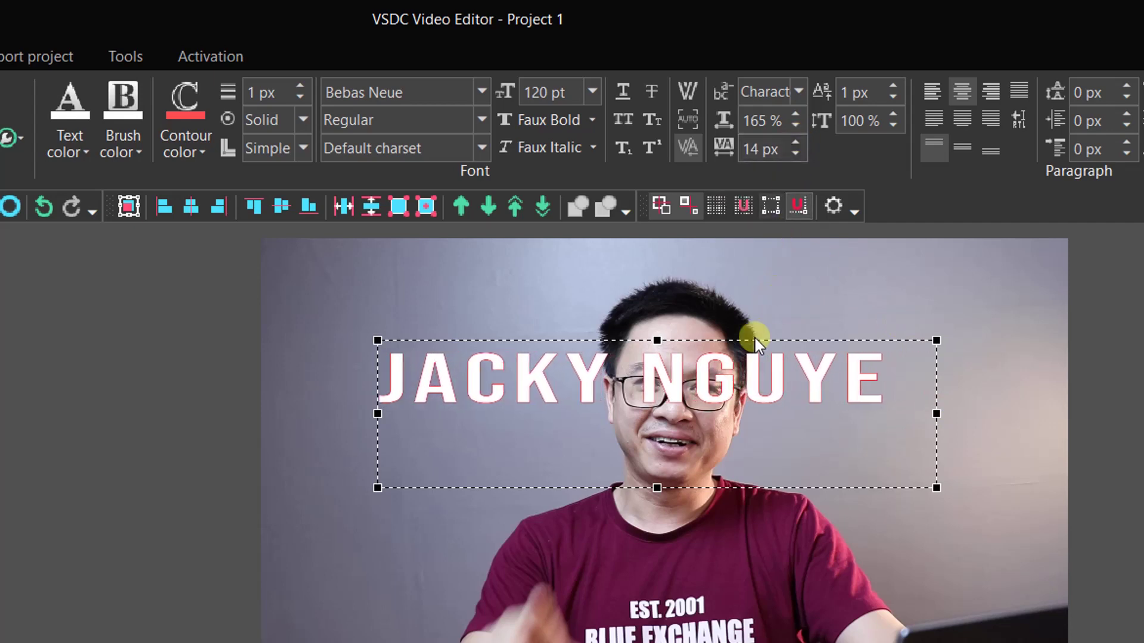
{"action": "left_click_drag", "start_coordinate": [936, 412], "coordinate": [976, 414]}
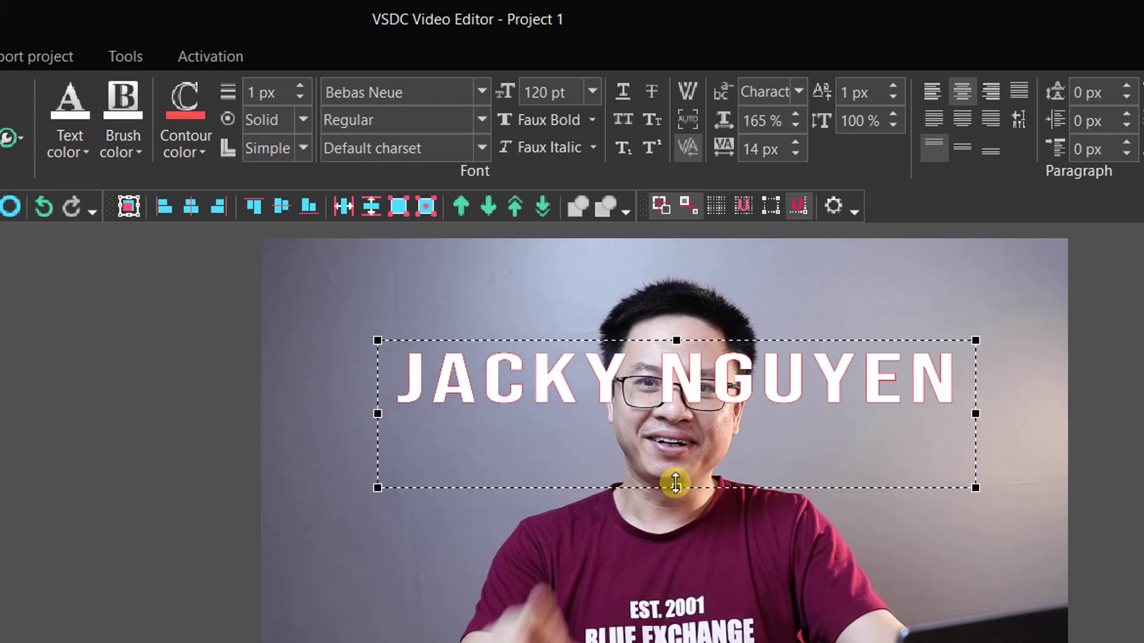
{"action": "left_click_drag", "start_coordinate": [675, 484], "coordinate": [709, 507]}
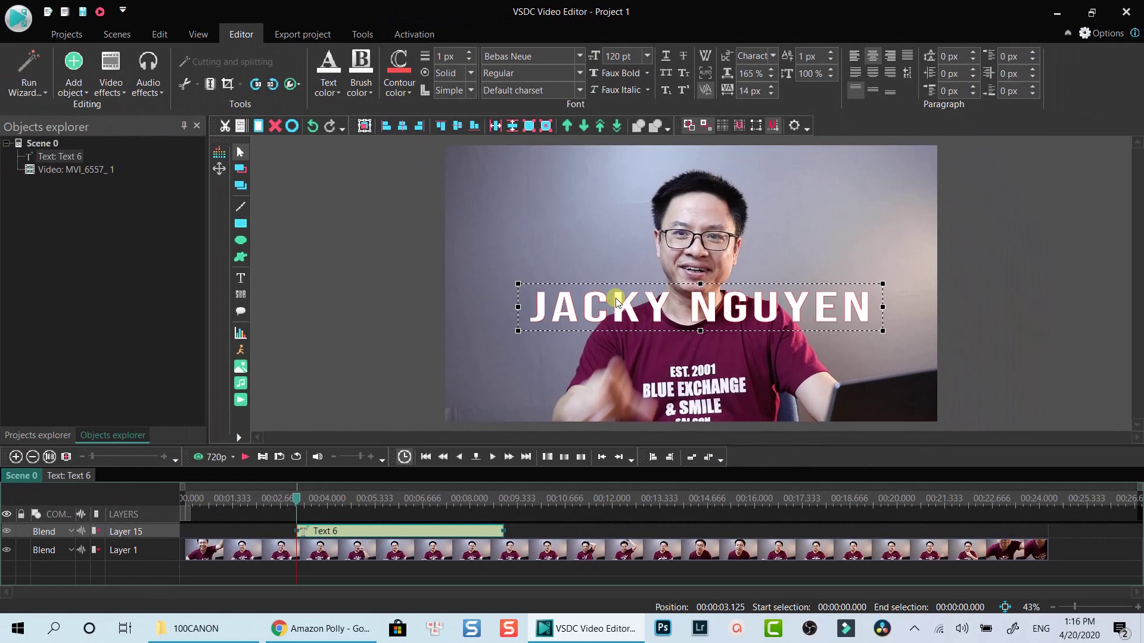
- Play the video, stop at 00:00:04.250 with the title showing, and select the Text 6 clip
{"action": "scroll", "coordinate": [435, 56], "scroll_direction": "up", "scroll_amount": 2}
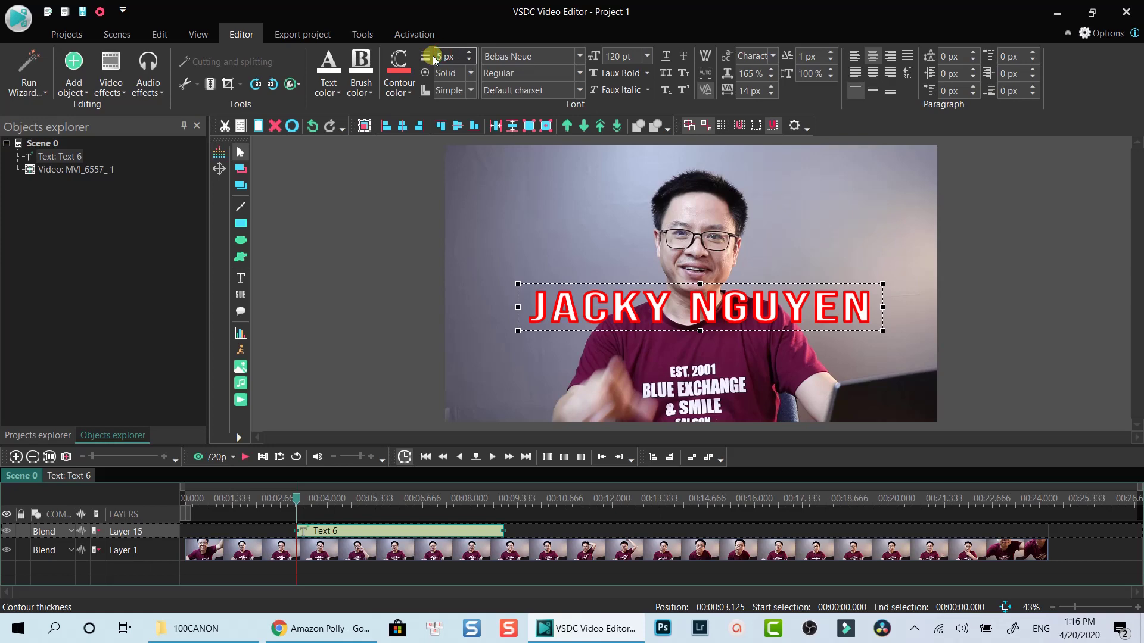
{"action": "key", "text": "space"}
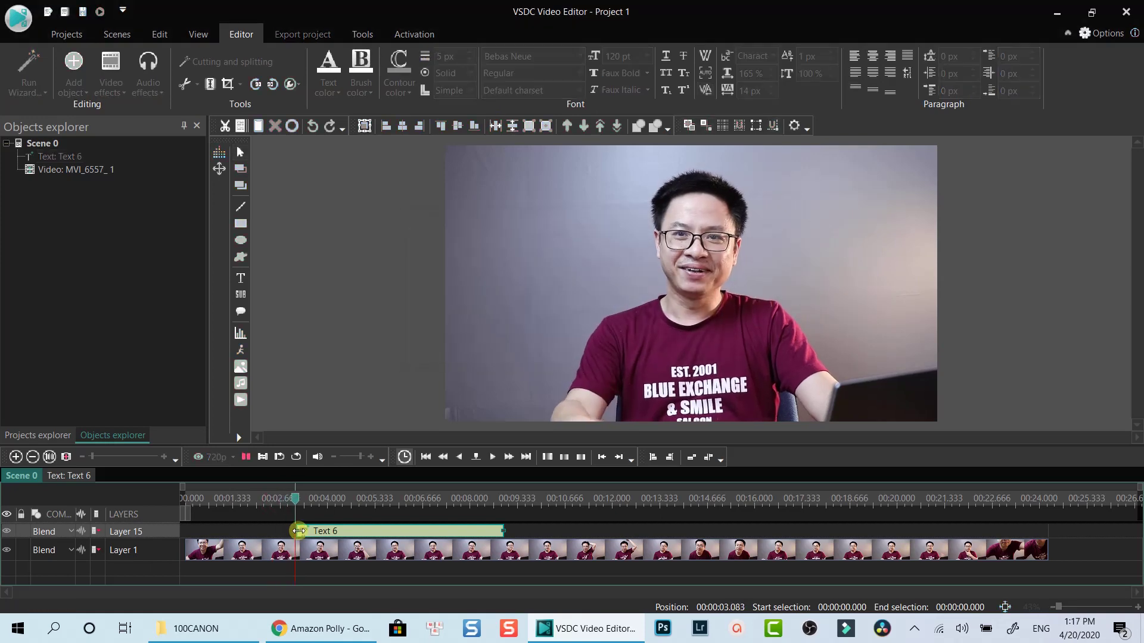
{"action": "key", "text": "space"}
{"action": "left_click", "coordinate": [302, 533]}
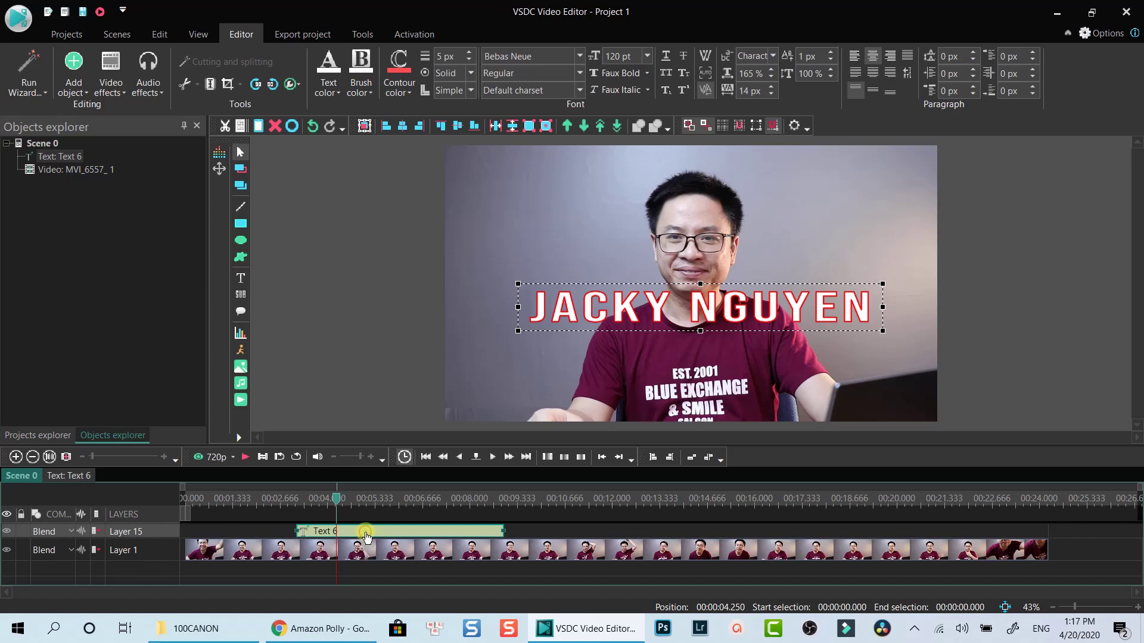
- Apply a Transparency Fade In effect to the start of the Text 6 title clip
{"action": "left_click_drag", "start_coordinate": [366, 535], "coordinate": [366, 535]}
{"action": "right_click", "coordinate": [366, 536]}
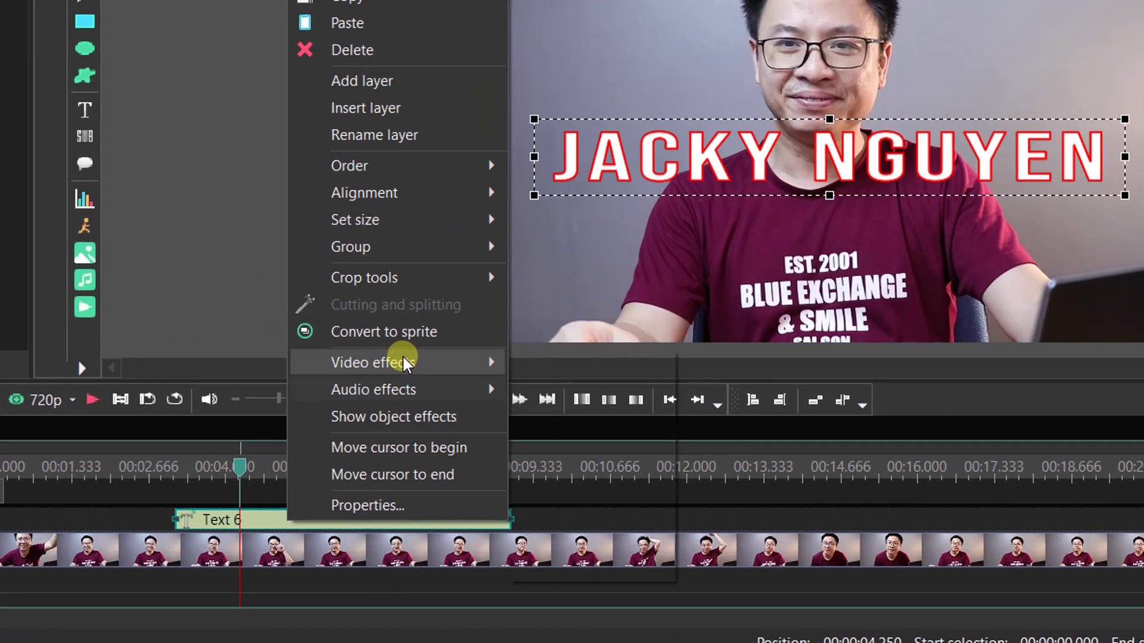
{"action": "mouse_move", "coordinate": [455, 363]}
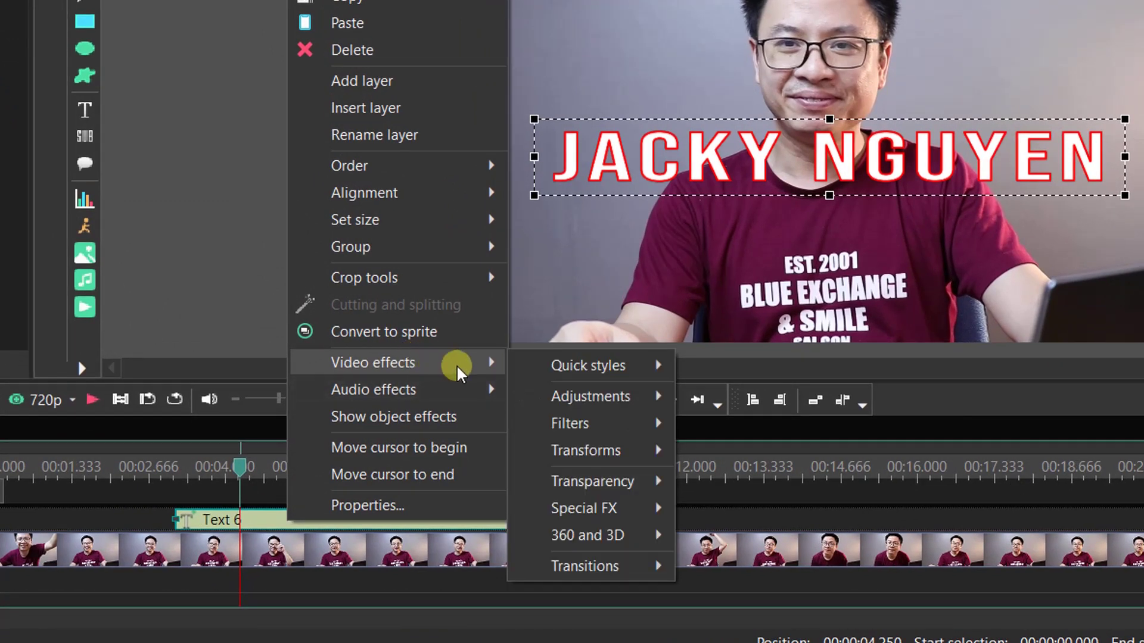
{"action": "mouse_move", "coordinate": [587, 441]}
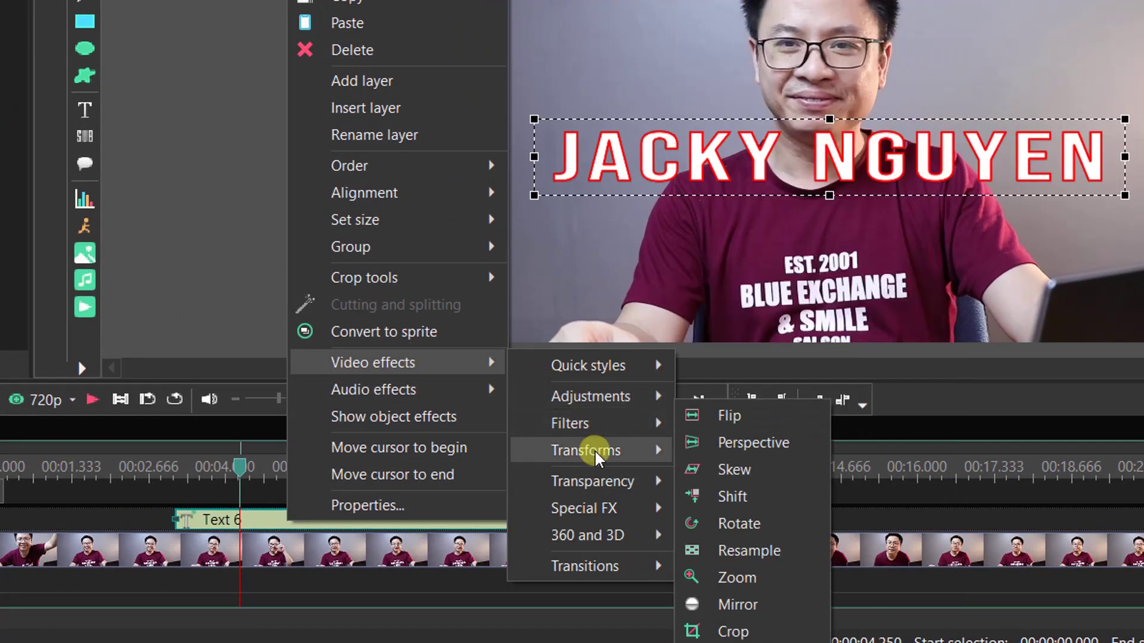
{"action": "mouse_move", "coordinate": [599, 480]}
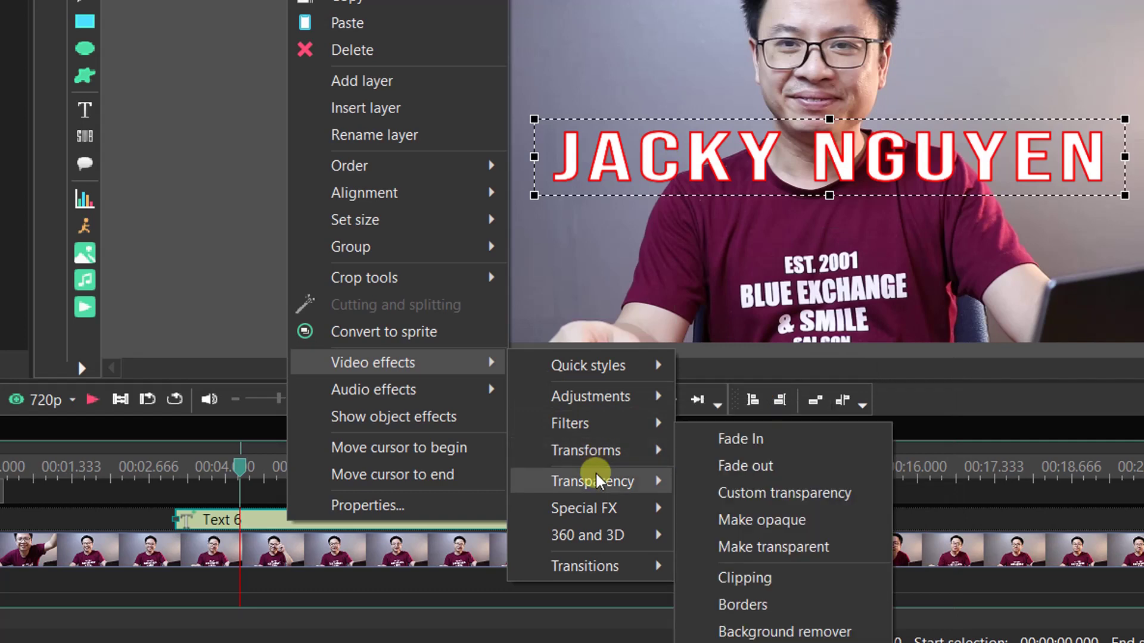
{"action": "left_click", "coordinate": [755, 450]}
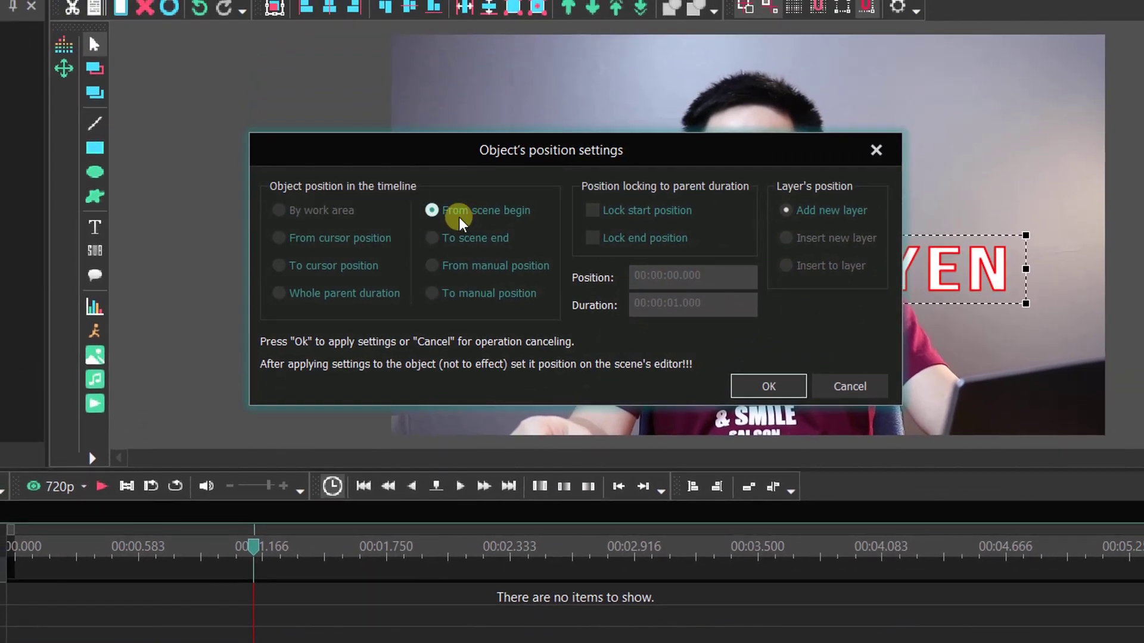
{"action": "left_click", "coordinate": [746, 389]}
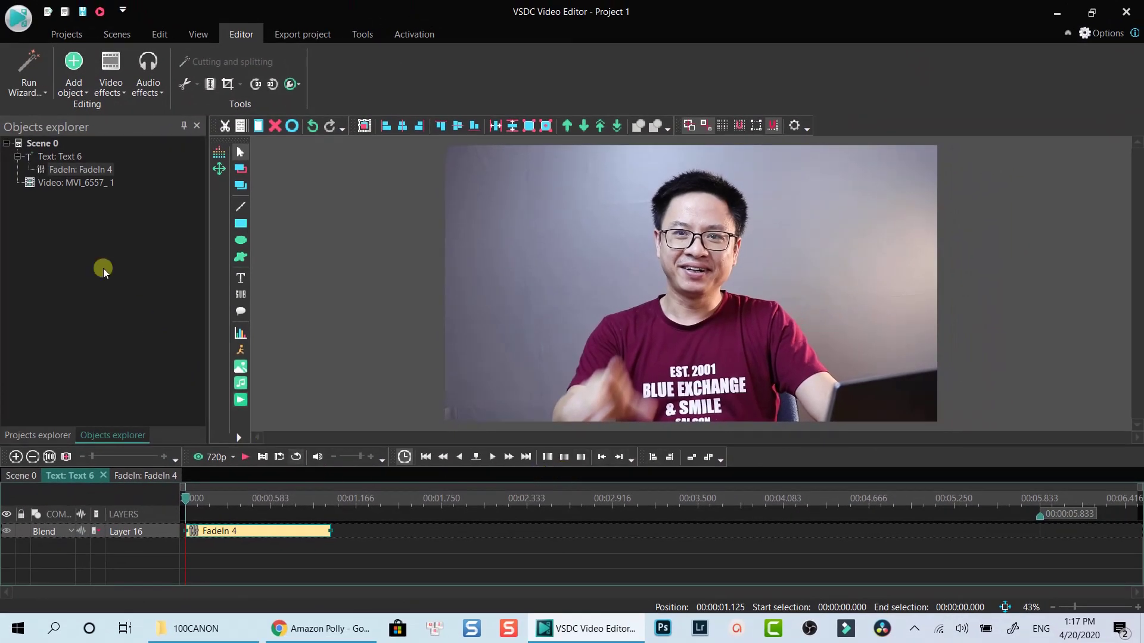
- Inspect the FadeIn 4 effect timeline and return to the Text 6 title object
{"action": "left_click", "coordinate": [62, 158]}
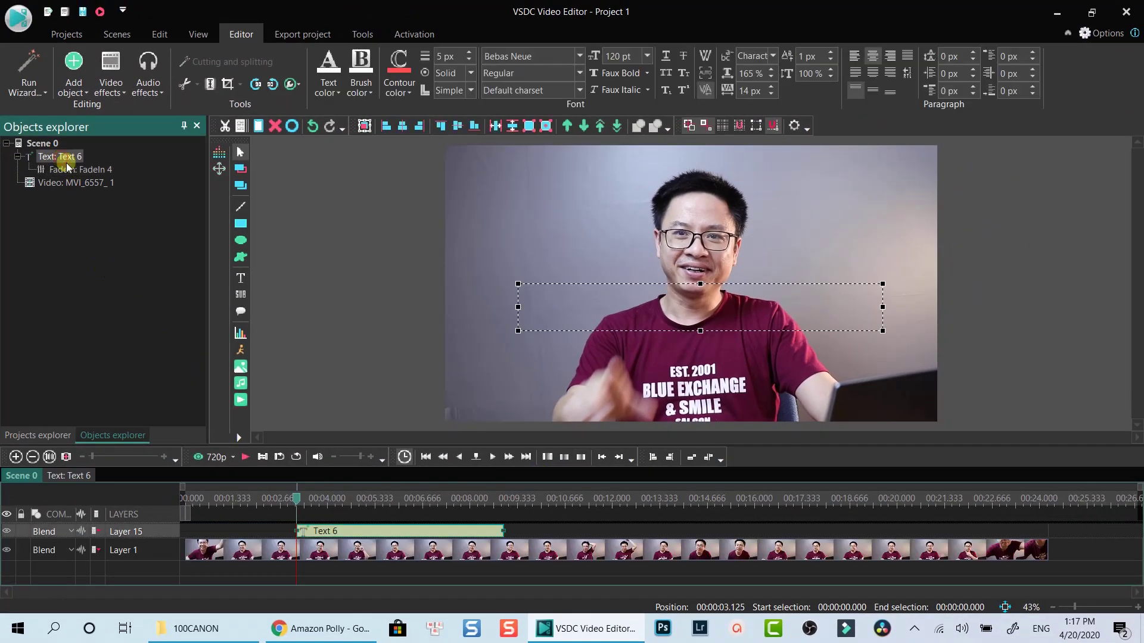
{"action": "double_click", "coordinate": [69, 170]}
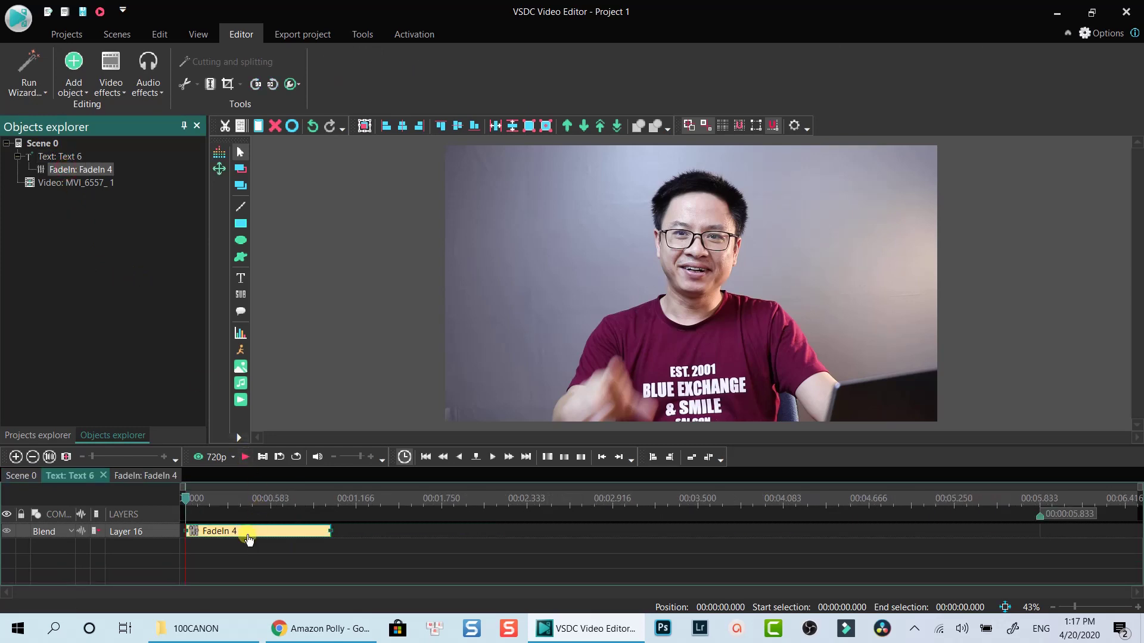
{"action": "left_click", "coordinate": [59, 156]}
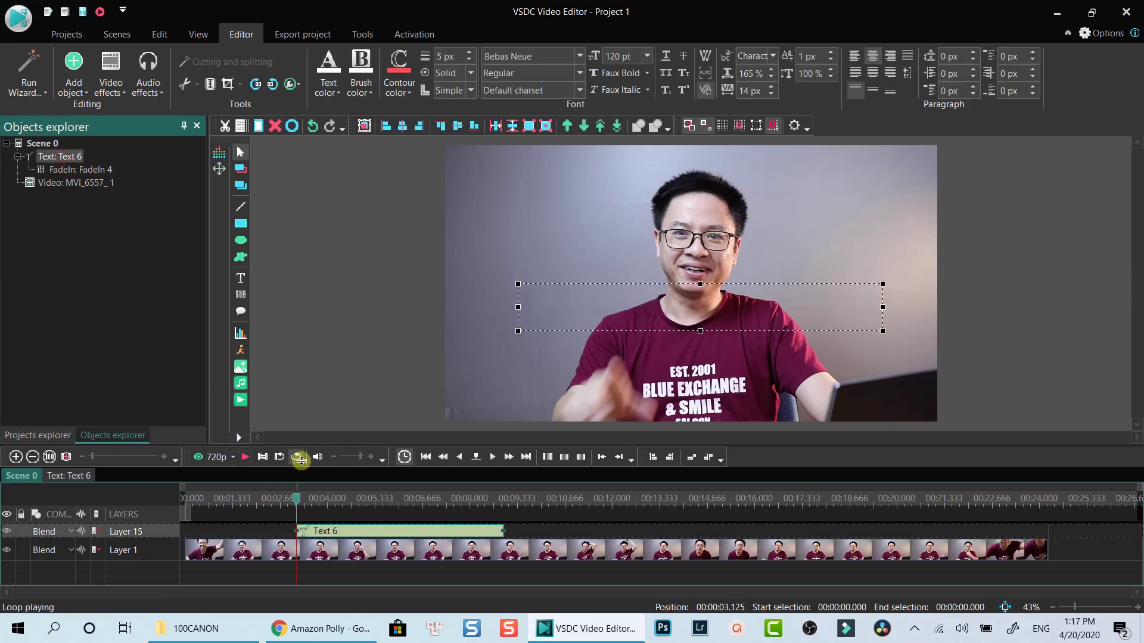
- Apply a Transparency Fade out effect at the end of the Text 6 title
{"action": "right_click", "coordinate": [382, 531]}
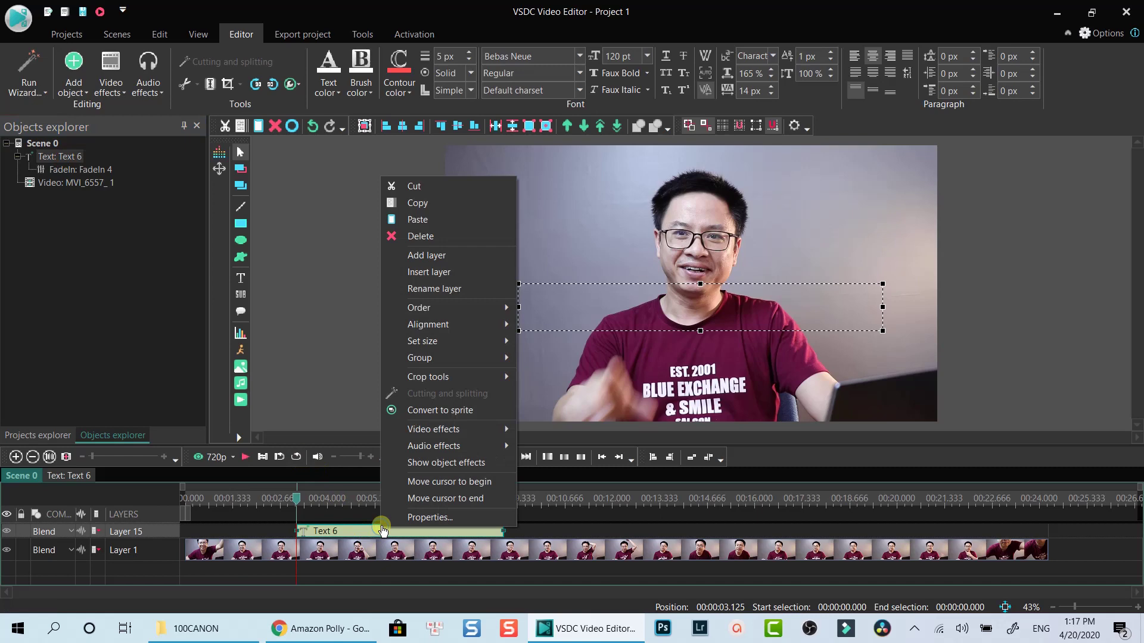
{"action": "mouse_move", "coordinate": [443, 429]}
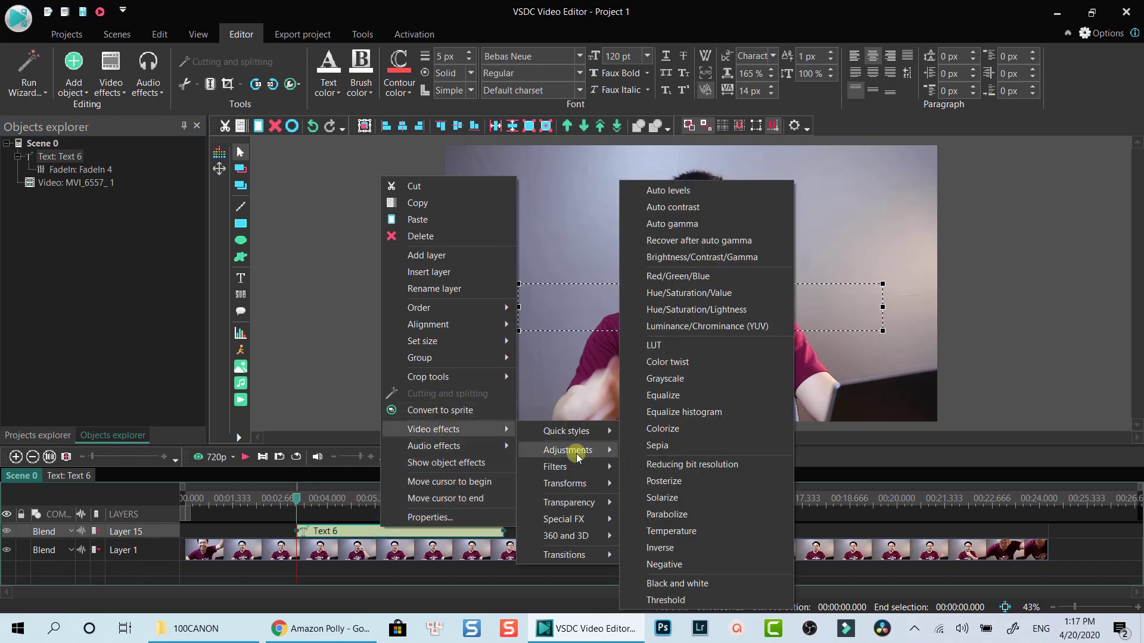
{"action": "mouse_move", "coordinate": [581, 503]}
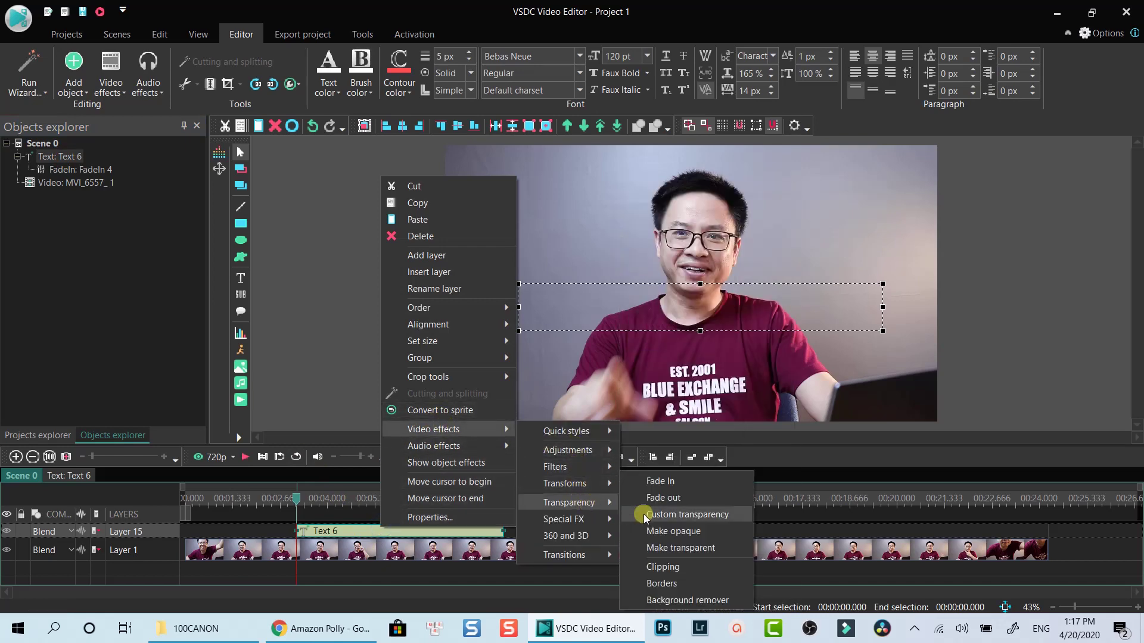
{"action": "left_click", "coordinate": [672, 500]}
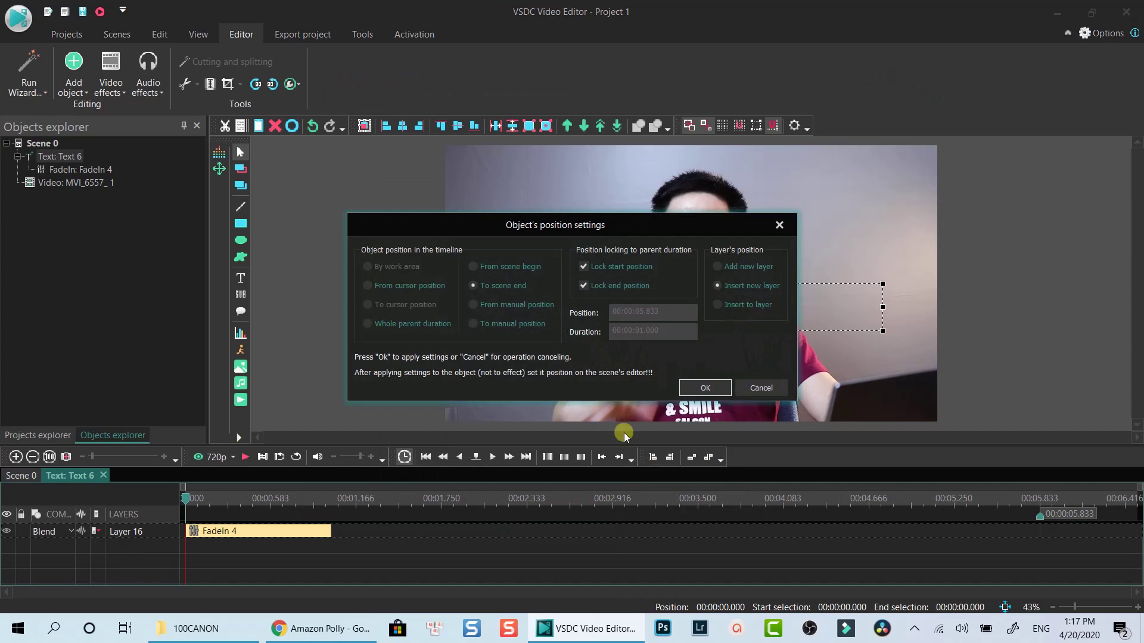
{"action": "left_click", "coordinate": [697, 388]}
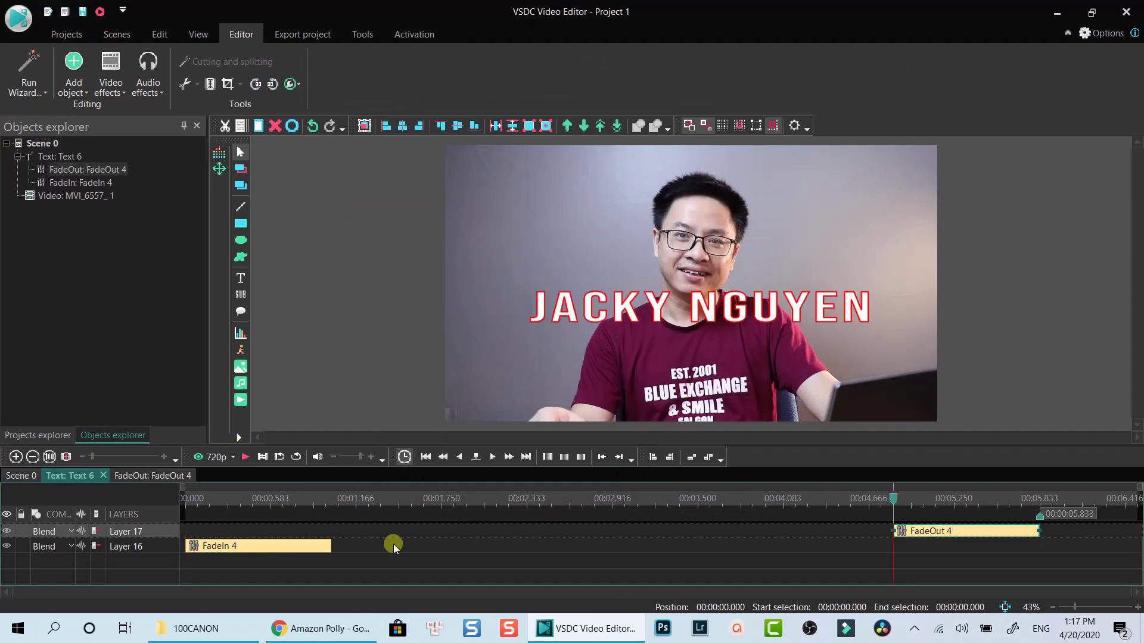
- Preview the title fades from about 1.8 seconds, then nudge the JACKY NGUYEN title slightly left
{"action": "left_click", "coordinate": [56, 156]}
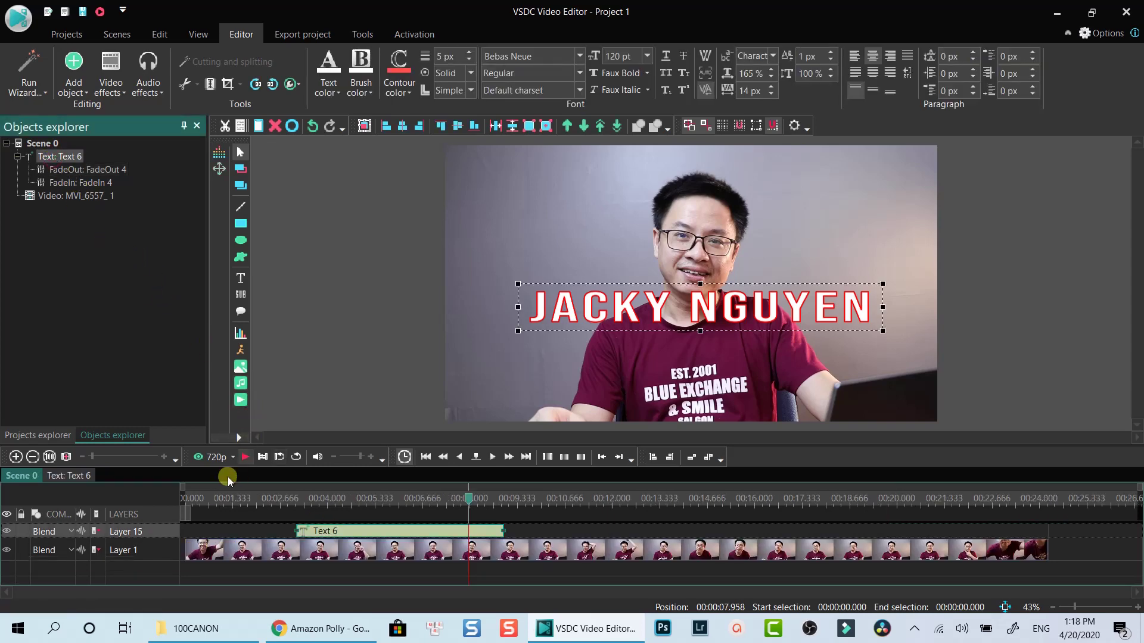
{"action": "left_click", "coordinate": [210, 500]}
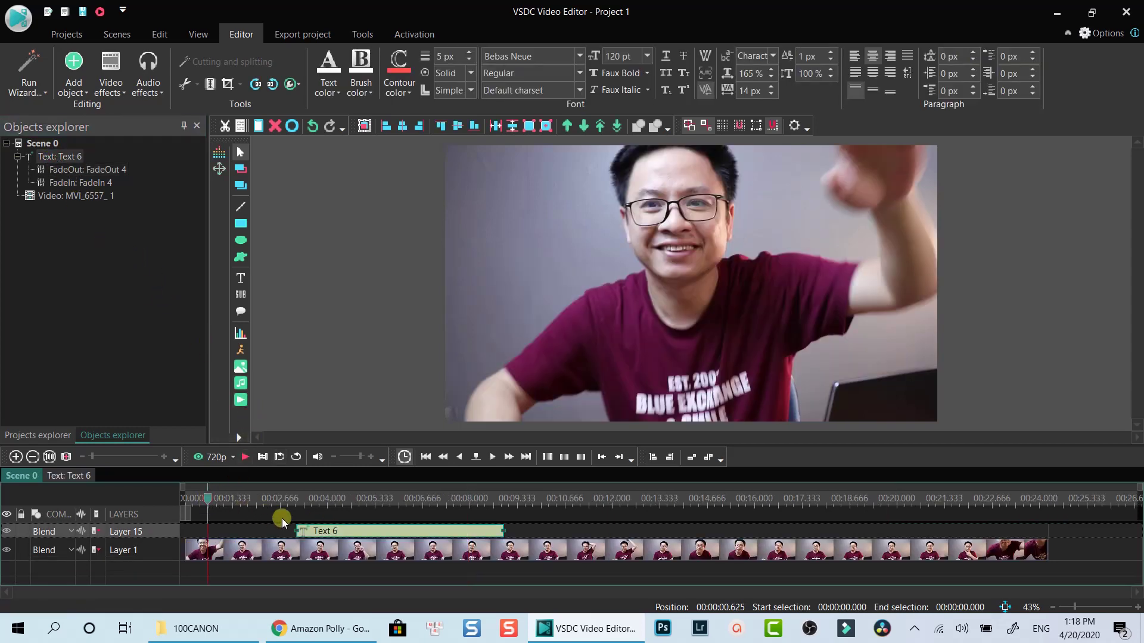
{"action": "left_click", "coordinate": [251, 498]}
{"action": "key", "text": "space"}
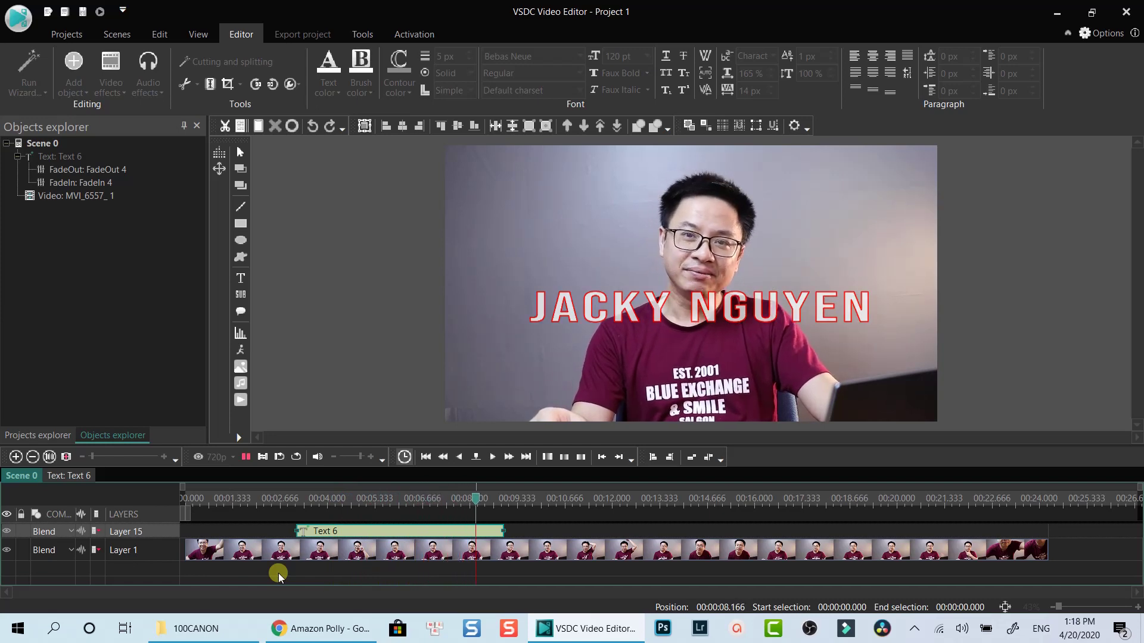
{"action": "key", "text": "space"}
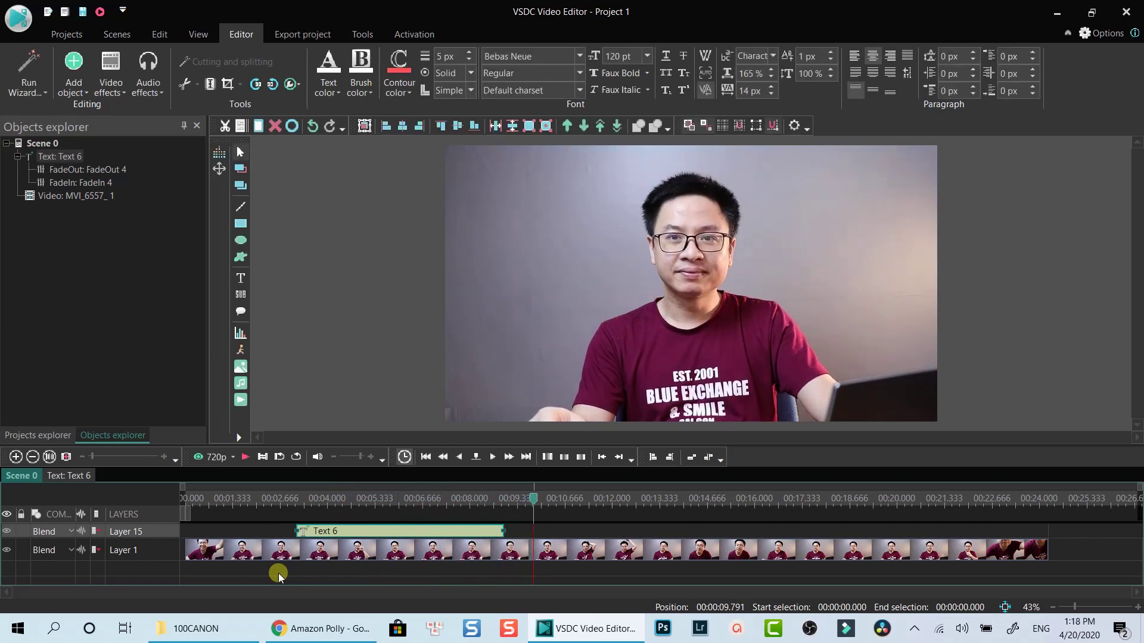
{"action": "left_click", "coordinate": [405, 532]}
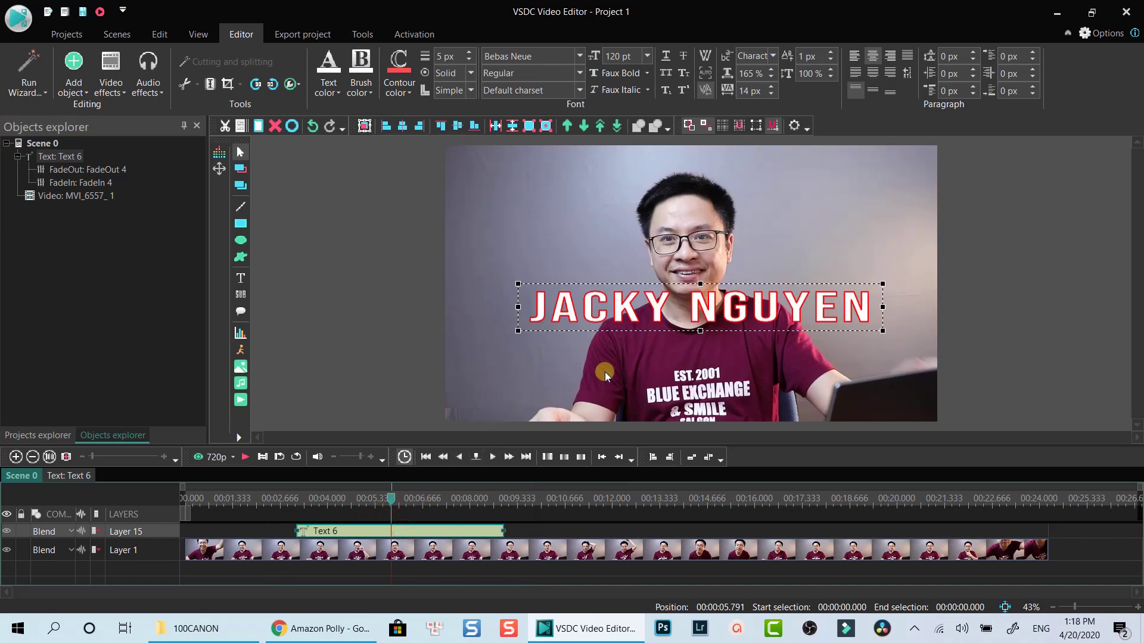
{"action": "mouse_move", "coordinate": [700, 313]}
{"action": "left_mouse_down"}
{"action": "mouse_move", "coordinate": [655, 259]}
{"action": "mouse_move", "coordinate": [662, 239]}
{"action": "mouse_move", "coordinate": [667, 275]}
{"action": "mouse_move", "coordinate": [700, 306]}
{"action": "left_mouse_up"}
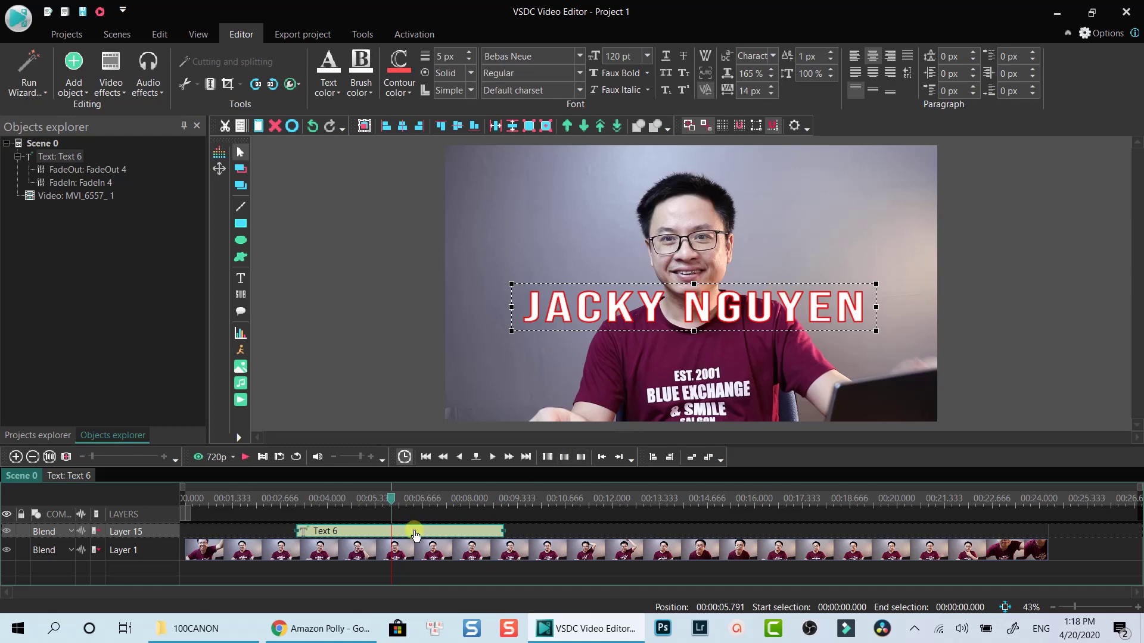
- Add a Transforms Zoom effect to Text 6 starting from the cursor position at 2.666 seconds
{"action": "right_click", "coordinate": [415, 534]}
{"action": "mouse_move", "coordinate": [485, 434]}
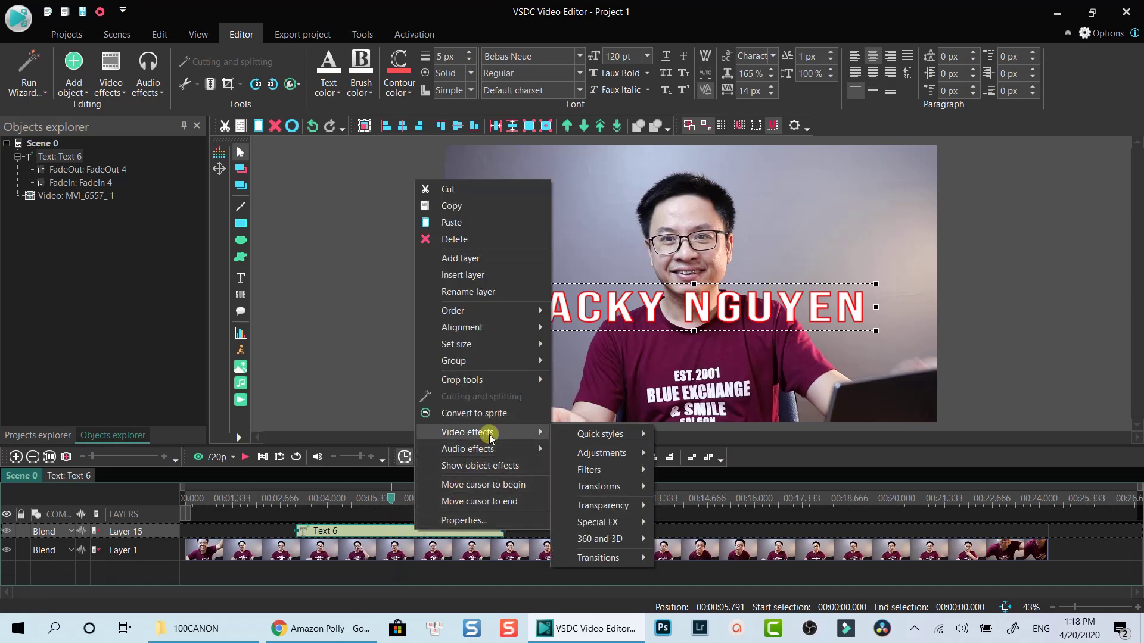
{"action": "mouse_move", "coordinate": [617, 490]}
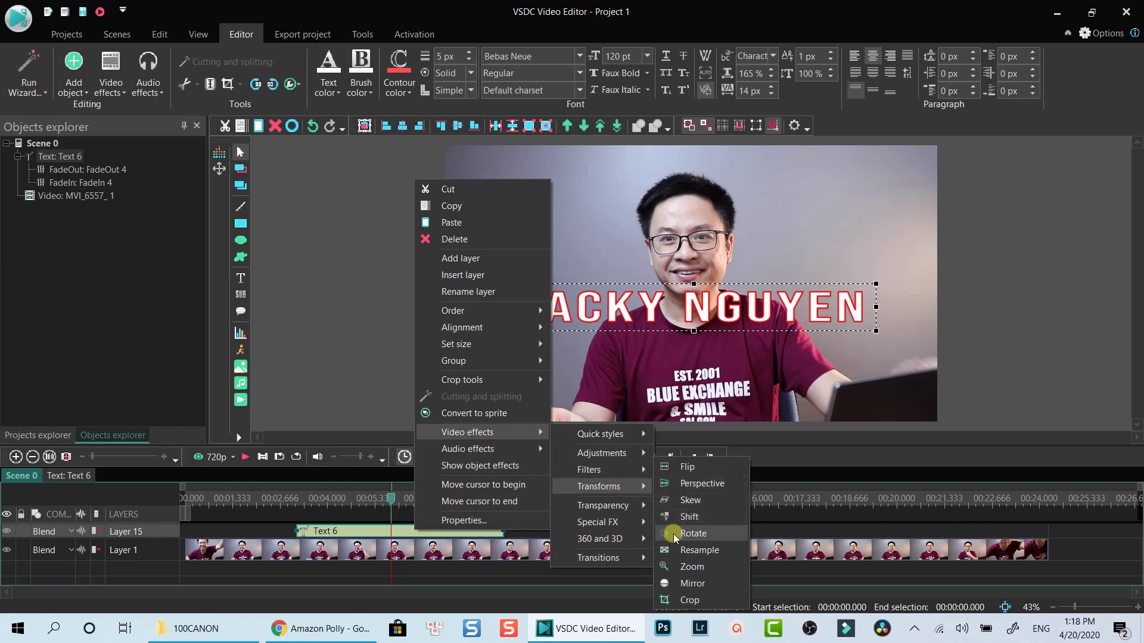
{"action": "left_click", "coordinate": [683, 569]}
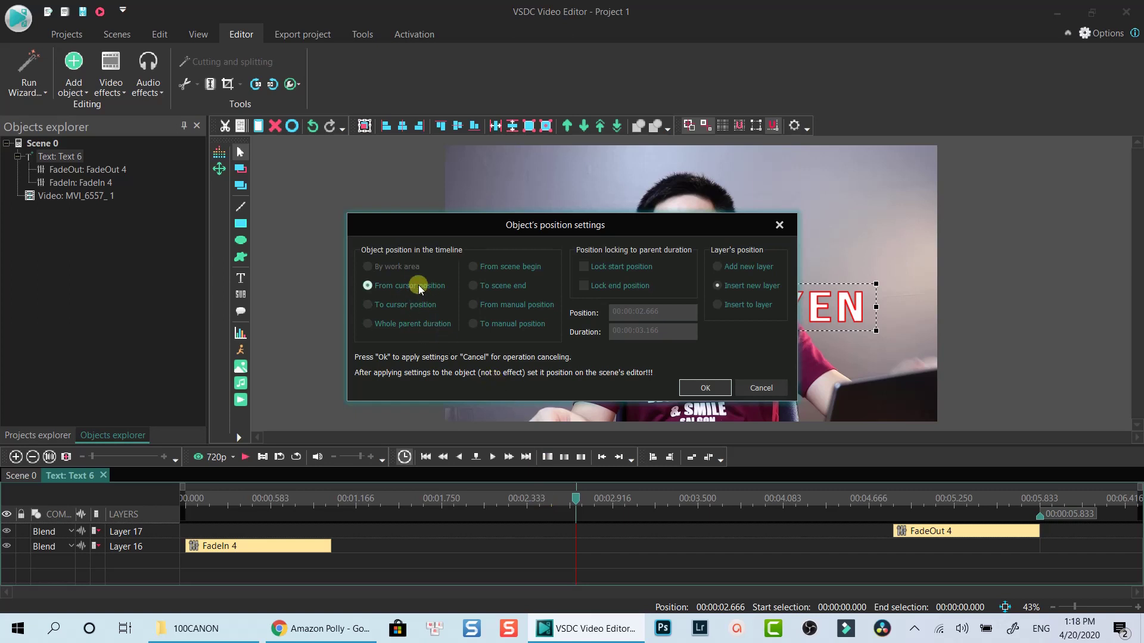
{"action": "left_click", "coordinate": [706, 388]}
- Move the Zoom 1 effect earlier and shorten it to about 1.96 seconds
{"action": "left_click", "coordinate": [667, 531]}
{"action": "left_click", "coordinate": [199, 34]}
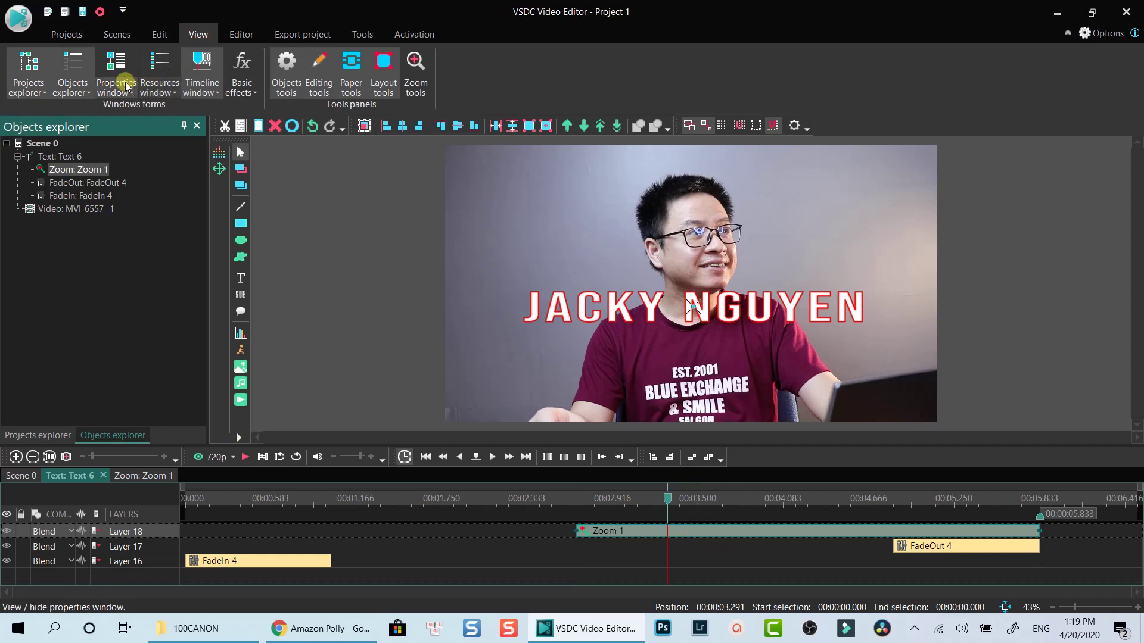
{"action": "left_click", "coordinate": [119, 73]}
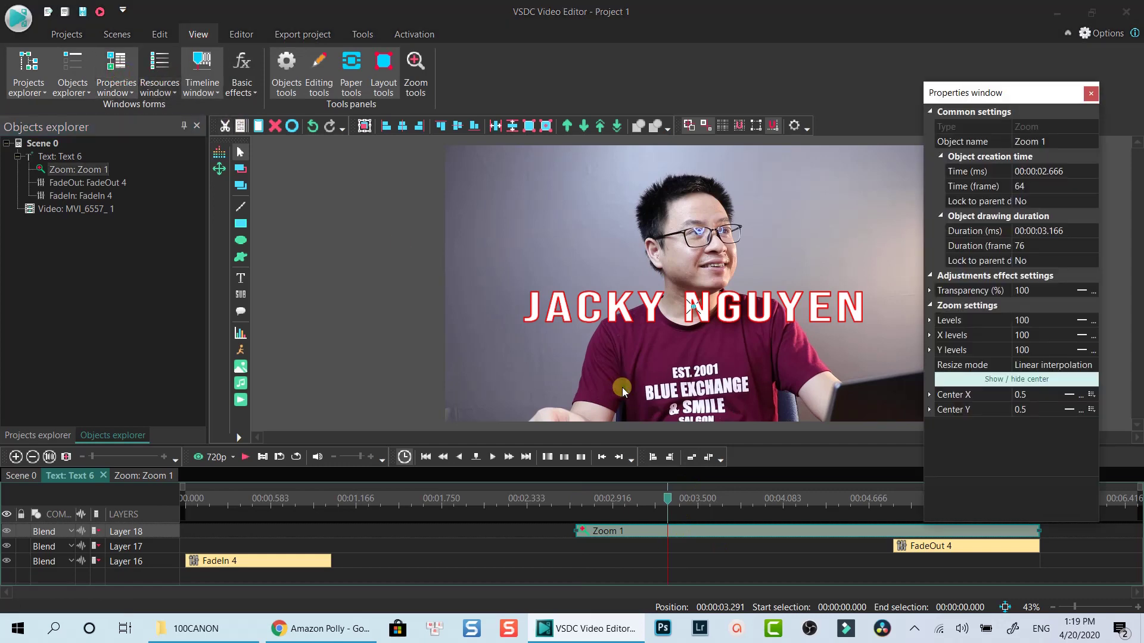
{"action": "left_click_drag", "start_coordinate": [702, 532], "coordinate": [547, 529]}
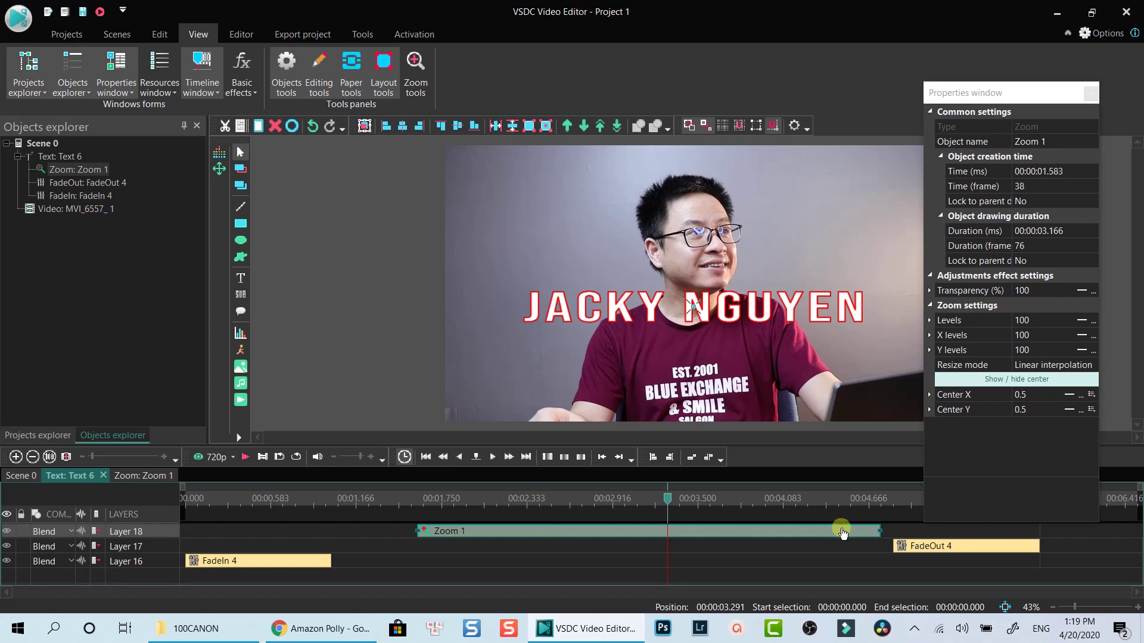
{"action": "left_click_drag", "start_coordinate": [842, 532], "coordinate": [657, 537]}
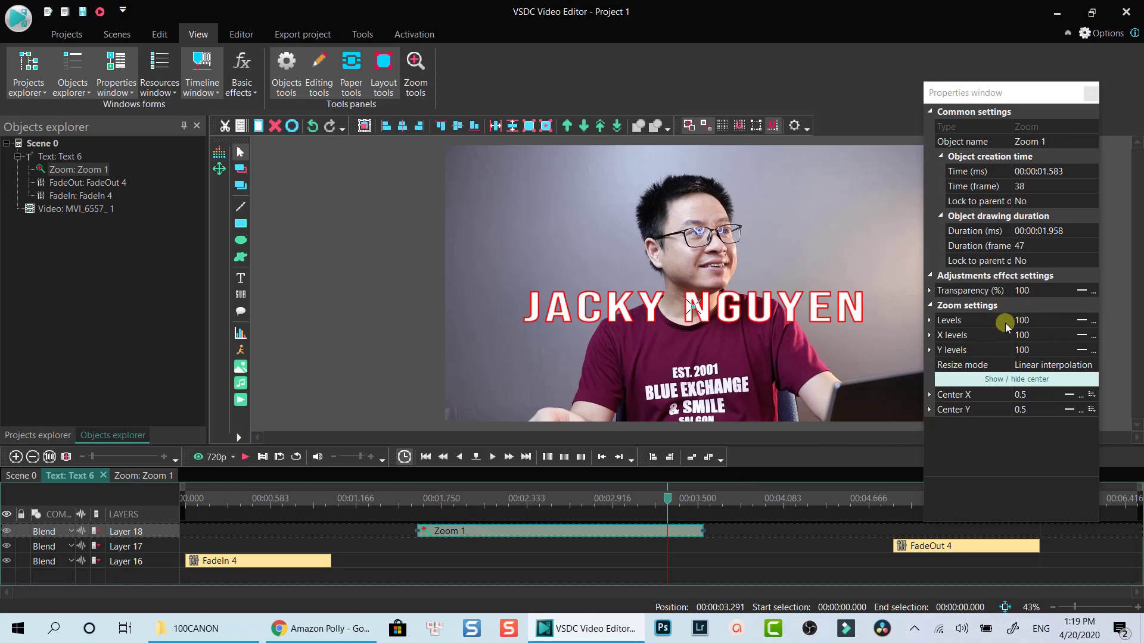
- Change Zoom 1 Levels from 100 to 200 and return to the Scene 0 timeline
{"action": "left_click", "coordinate": [1035, 321]}
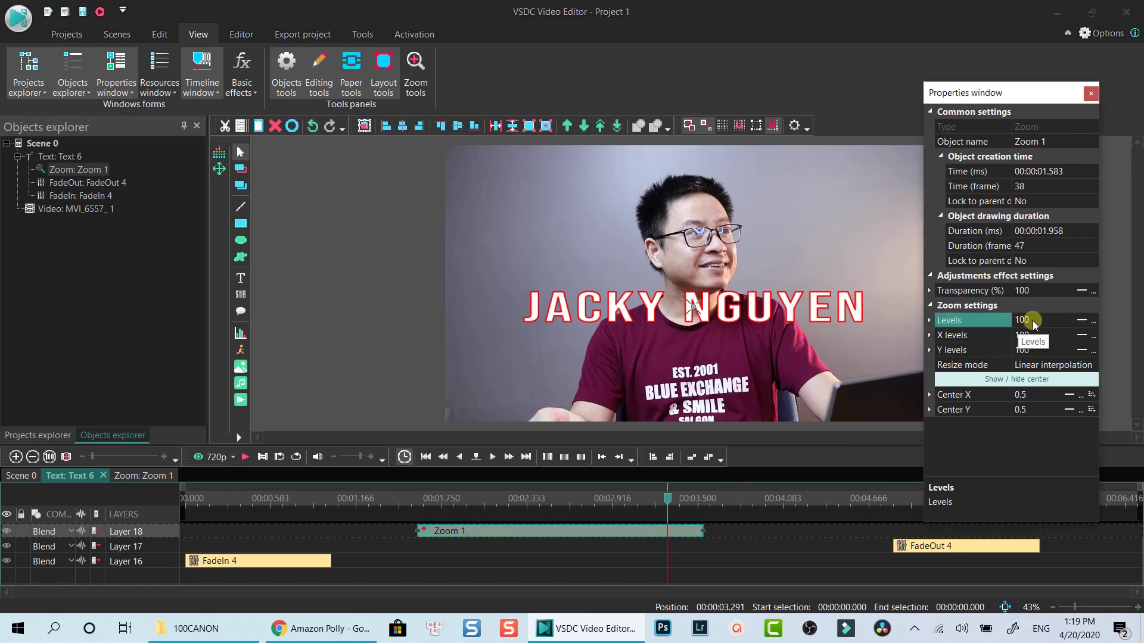
{"action": "double_click", "coordinate": [1035, 319]}
{"action": "key", "text": "Return"}
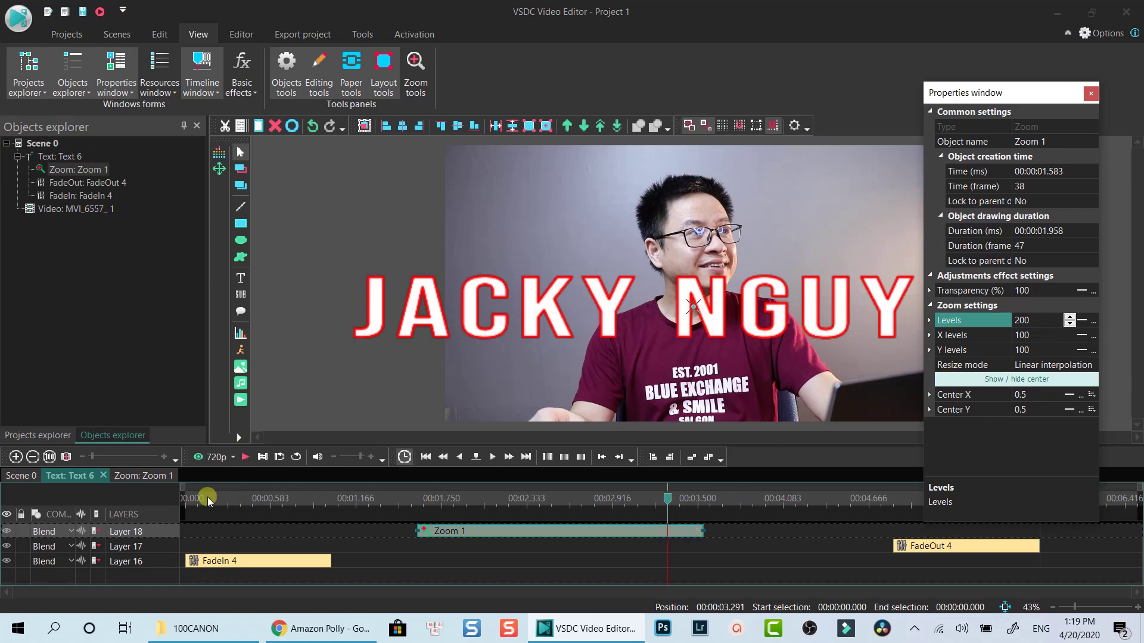
{"action": "left_click", "coordinate": [54, 157]}
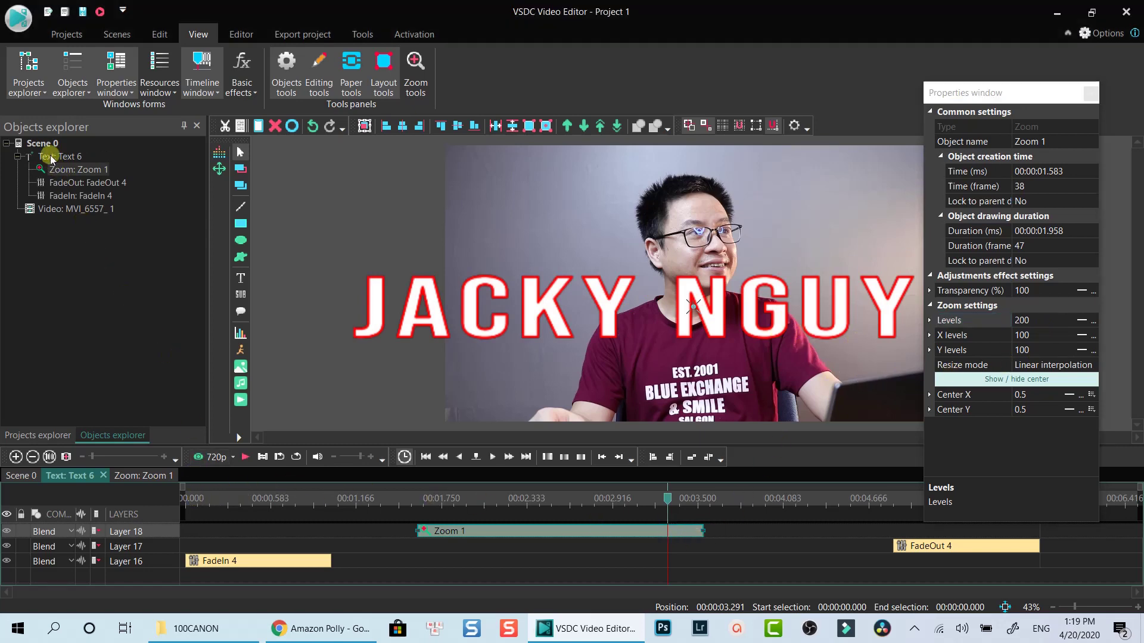
- Preview the title playback from just before it appears
{"action": "left_click", "coordinate": [275, 503]}
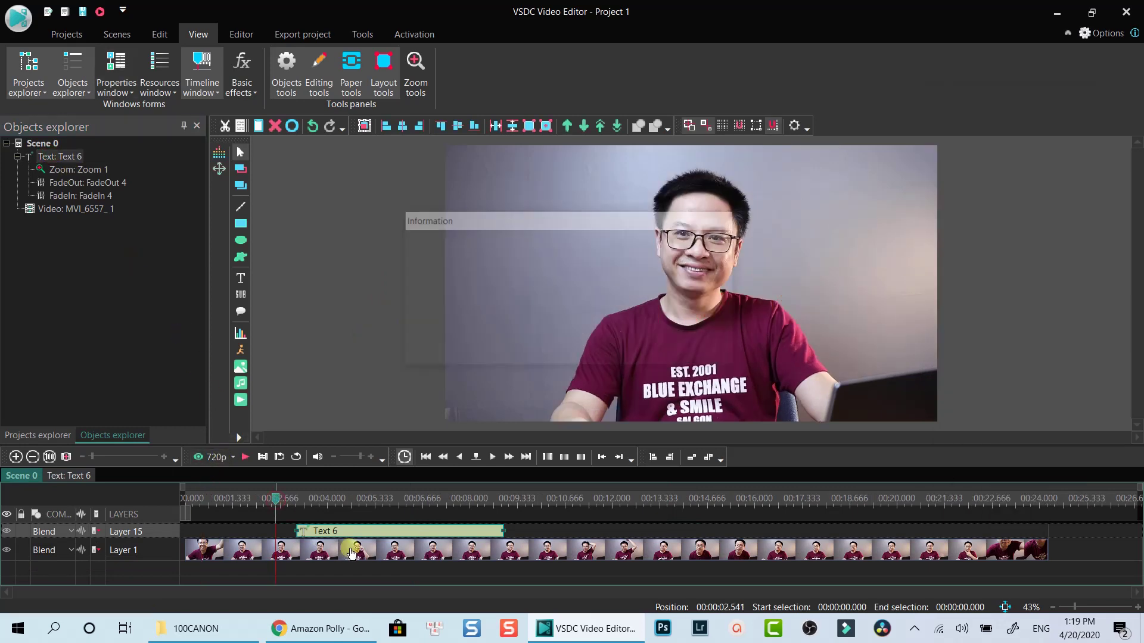
{"action": "key", "text": "space"}
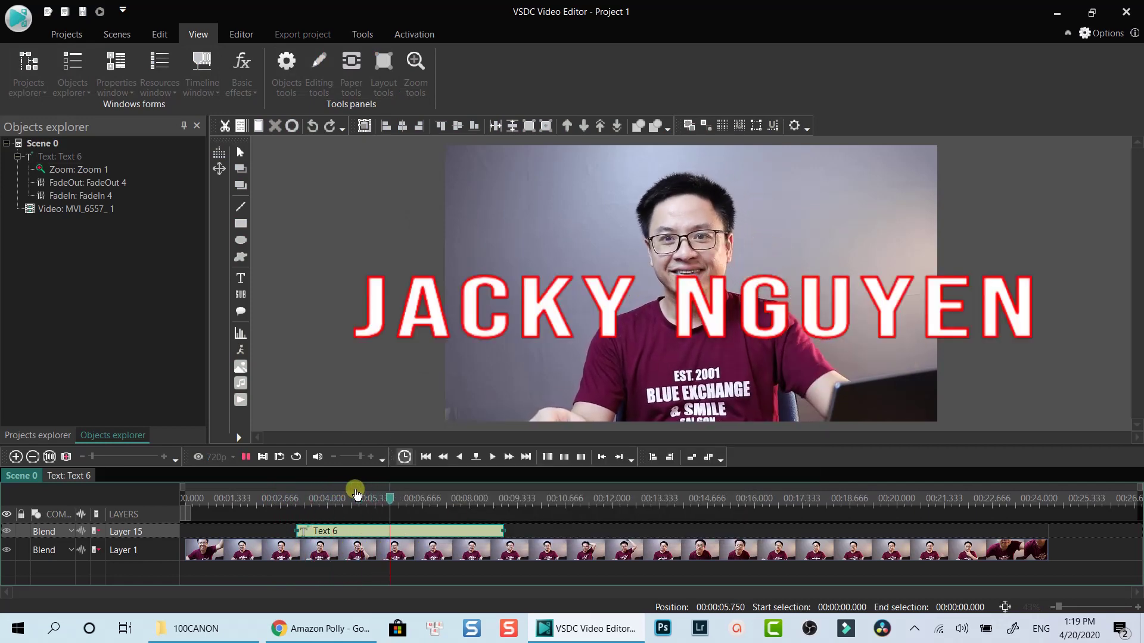
{"action": "left_click", "coordinate": [616, 313]}
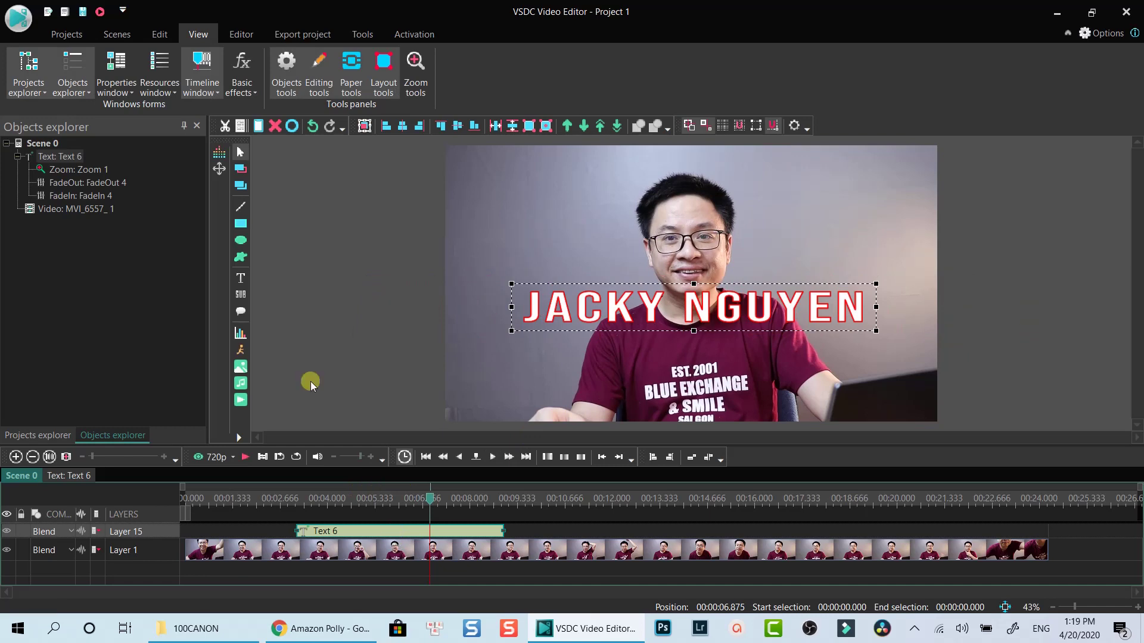
- Shift the Zoom 1 effect earlier so it starts at 00:00:01.125
{"action": "double_click", "coordinate": [86, 172]}
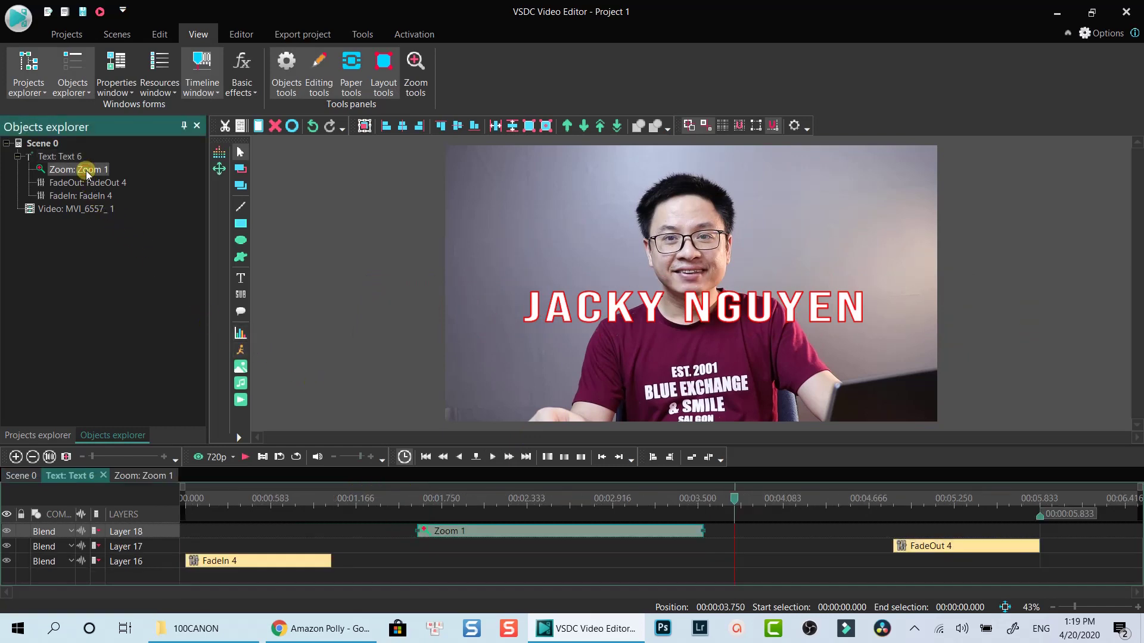
{"action": "double_click", "coordinate": [498, 534]}
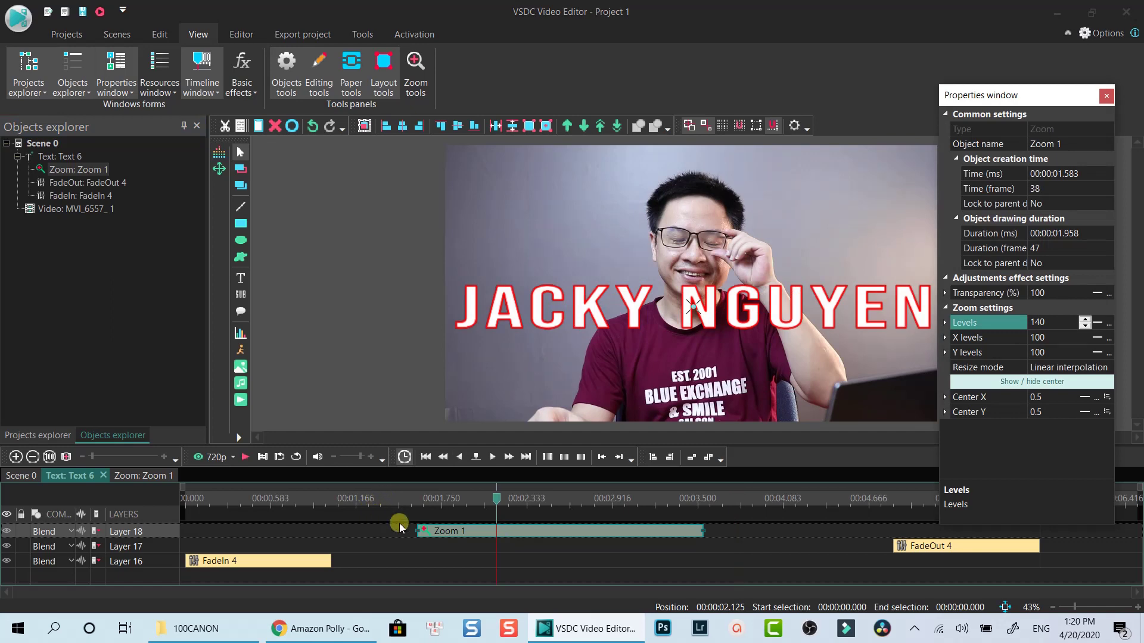
{"action": "left_click_drag", "start_coordinate": [487, 532], "coordinate": [413, 531]}
- Trim Zoom 1 to about 1.083 s, add Zoom 2 at about 1.875 s, and preview the scene
{"action": "left_click_drag", "start_coordinate": [636, 528], "coordinate": [508, 530]}
{"action": "left_click", "coordinate": [540, 504]}
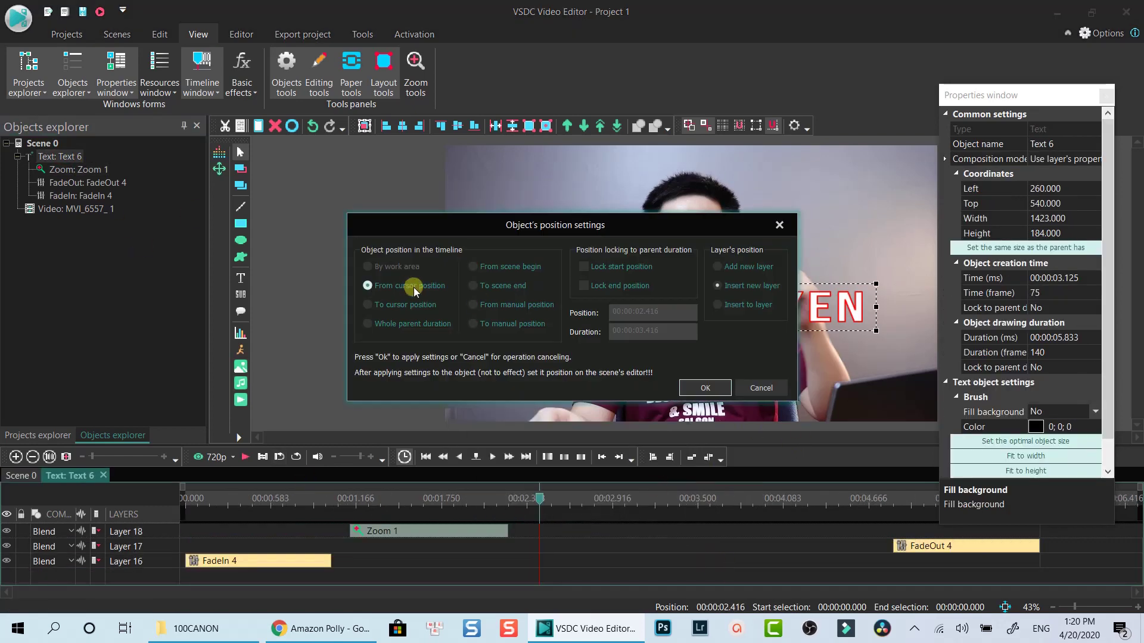
{"action": "key", "text": "Return"}
{"action": "left_click_drag", "start_coordinate": [1038, 529], "coordinate": [756, 530]}
{"action": "left_click", "coordinate": [21, 475]}
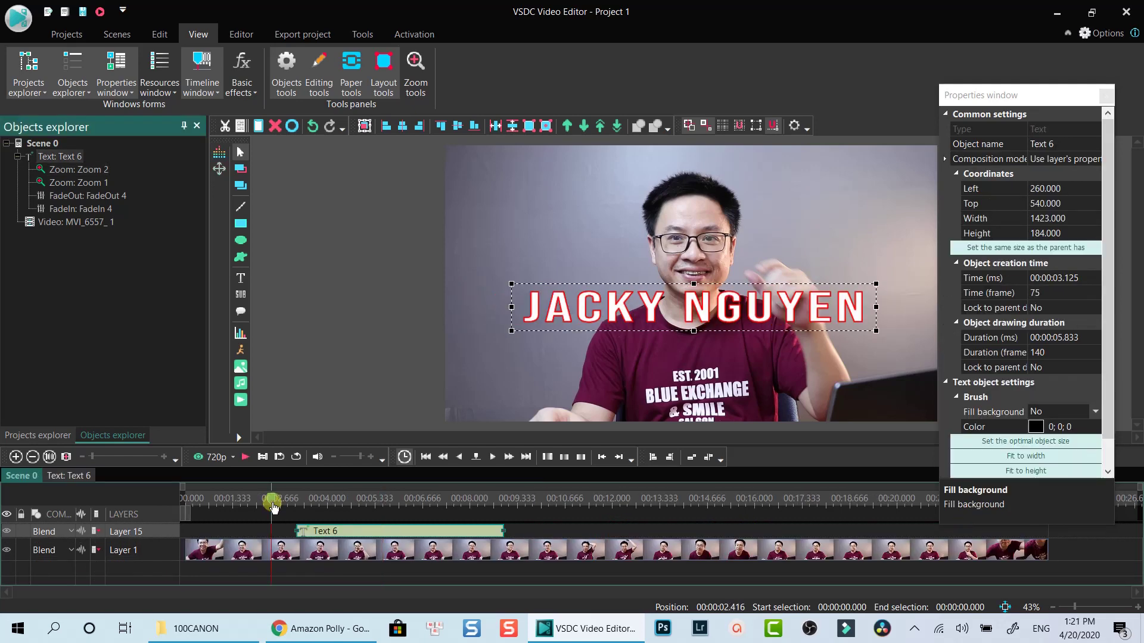
{"action": "key", "text": "space"}
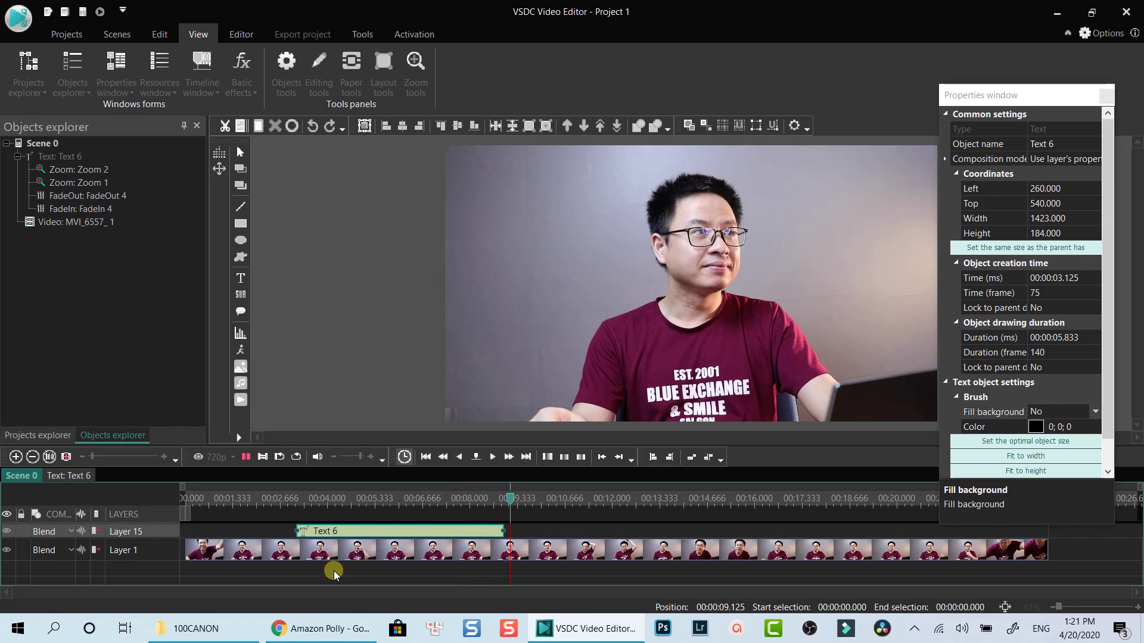
- Add a Fire special effect to the title from scene begin, lasting 5.833 seconds, and preview it
{"action": "right_click", "coordinate": [361, 530]}
{"action": "mouse_move", "coordinate": [429, 431]}
{"action": "mouse_move", "coordinate": [564, 520]}
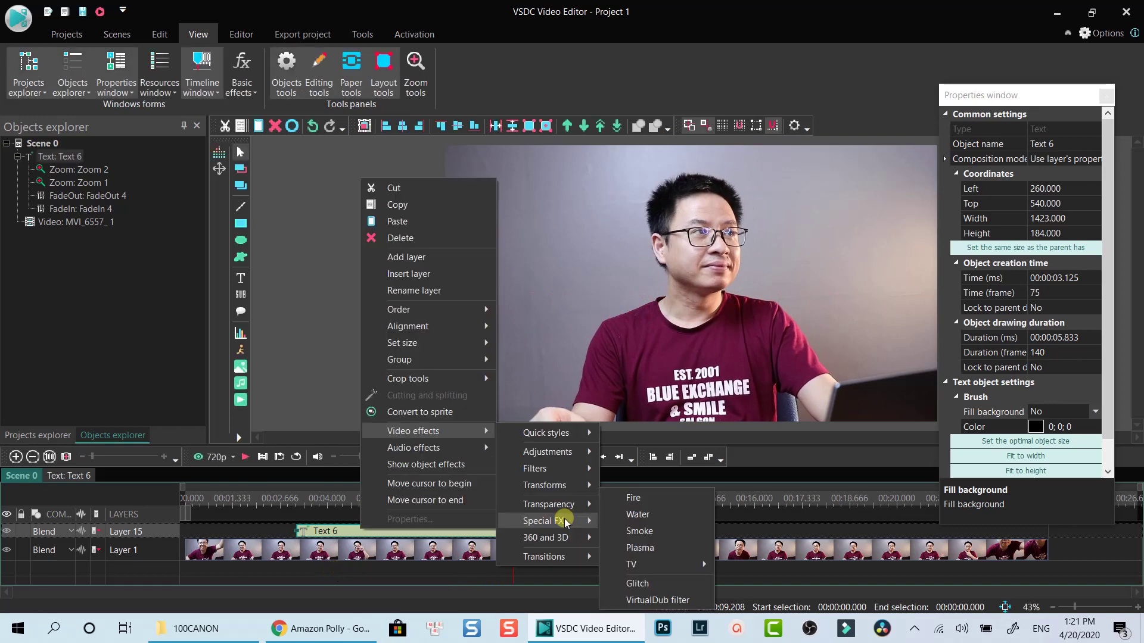
{"action": "left_click", "coordinate": [632, 500]}
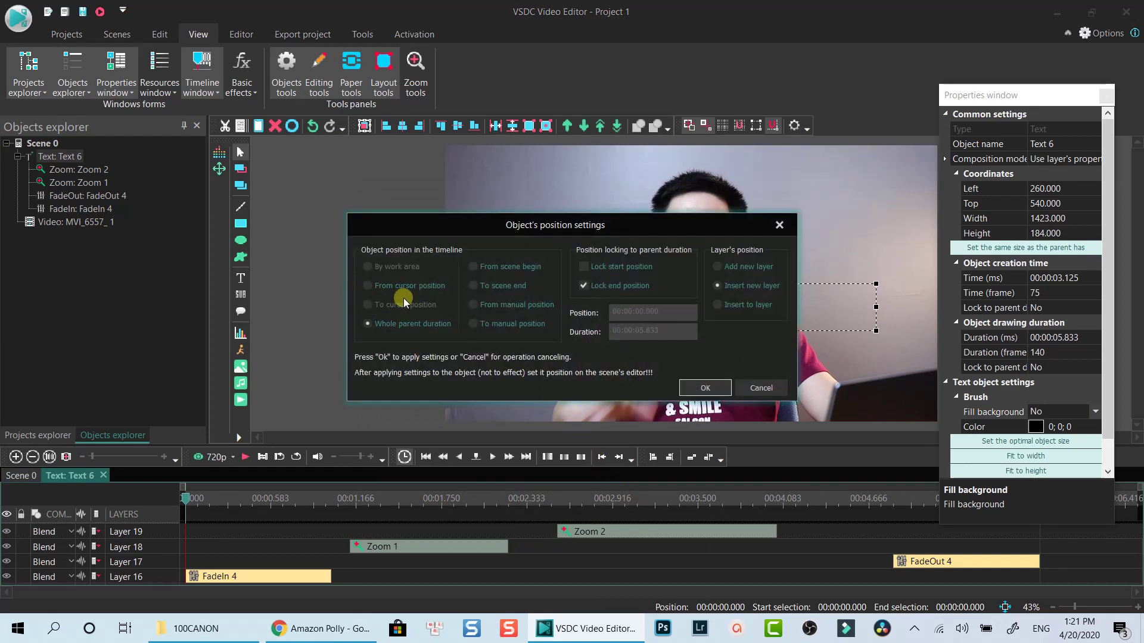
{"action": "left_click", "coordinate": [473, 268]}
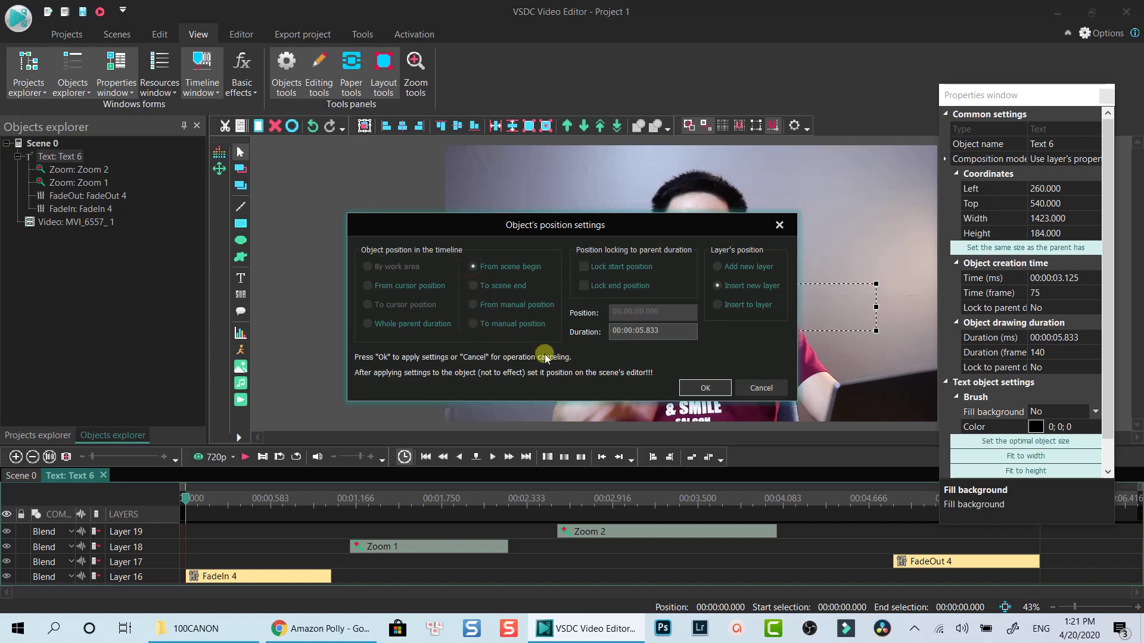
{"action": "left_click", "coordinate": [696, 389]}
{"action": "key", "text": "space"}
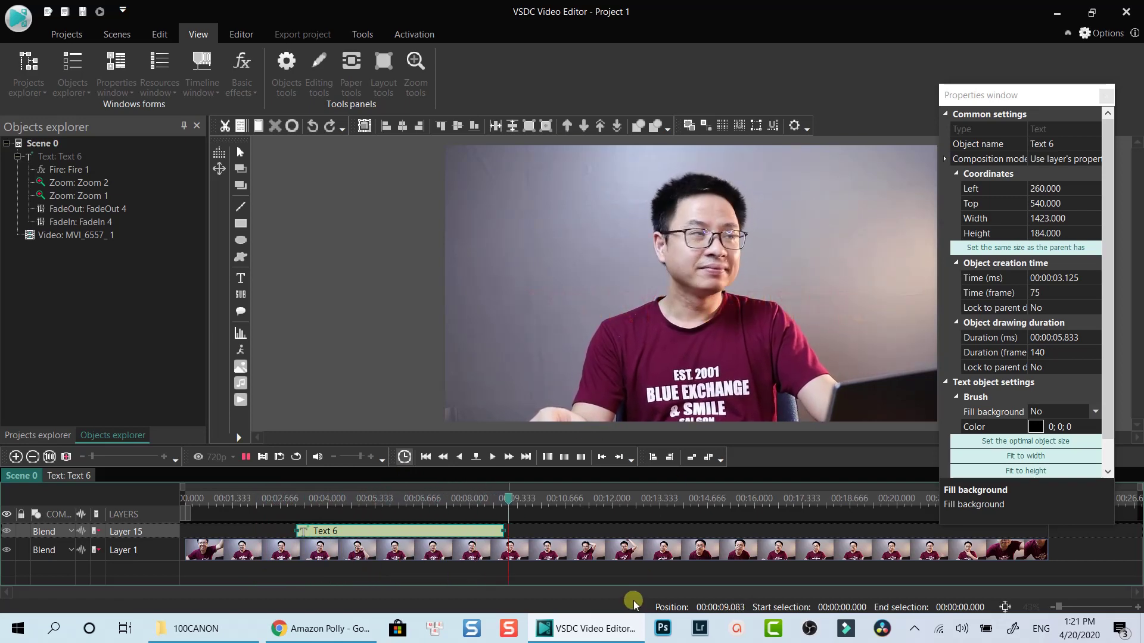
- Switch Layer 15's blend mode to Overlay and preview the title at 4.5 seconds
{"action": "left_click", "coordinate": [59, 532]}
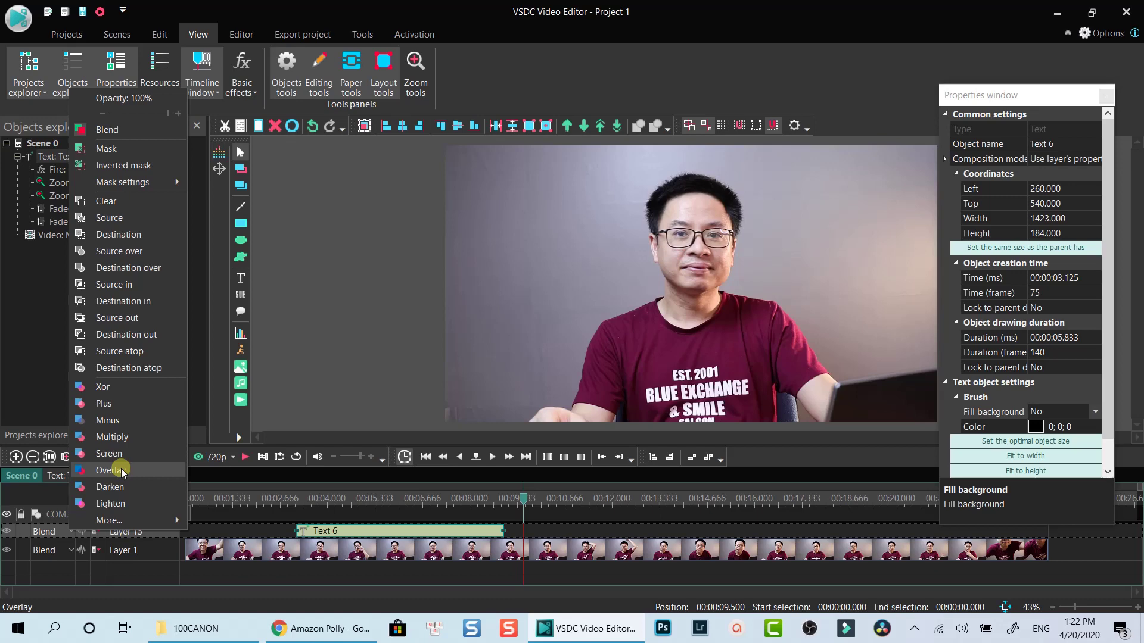
{"action": "left_click", "coordinate": [109, 471]}
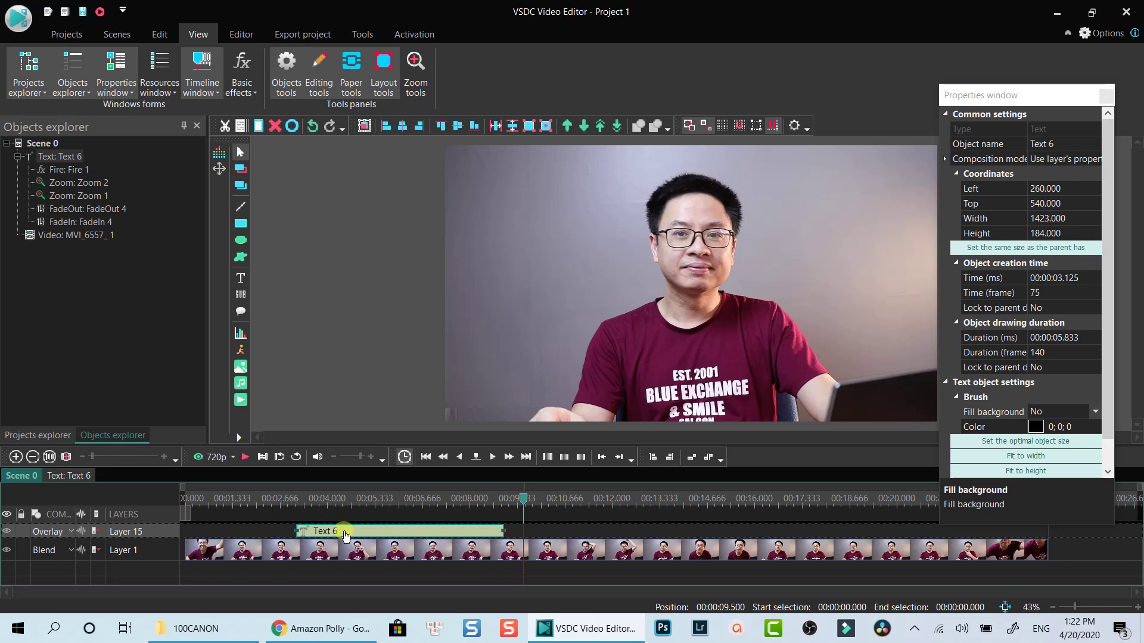
{"action": "left_click", "coordinate": [346, 531]}
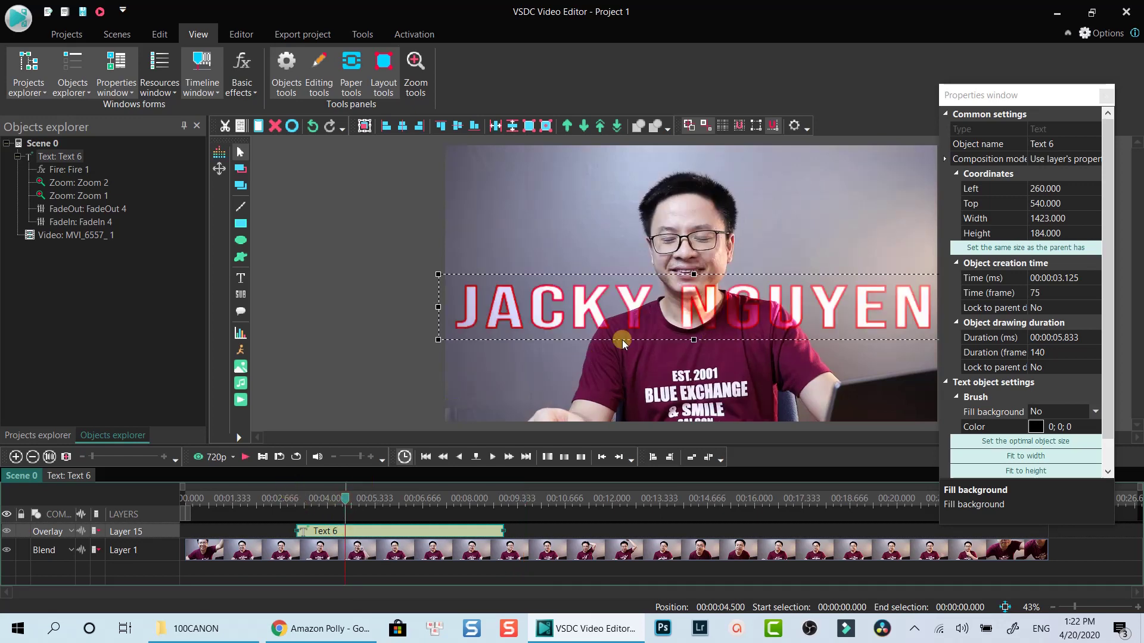
- Select clip MVI_6557_1 and set up the Export project page for Web 1080p Full HD MP4
{"action": "left_click", "coordinate": [623, 344]}
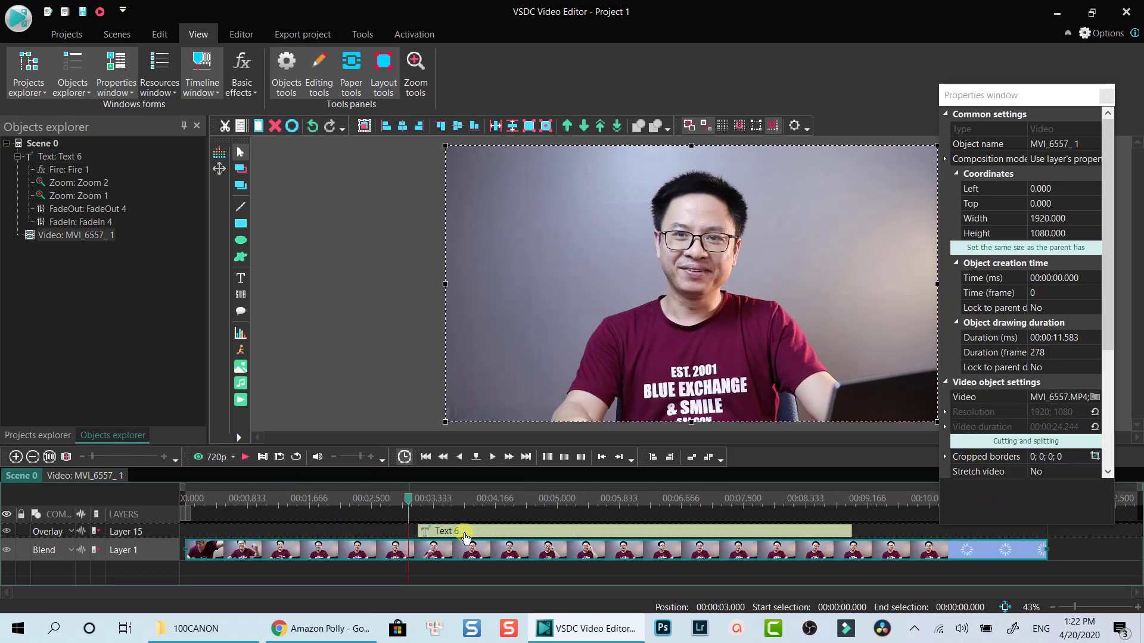
{"action": "left_click", "coordinate": [311, 35]}
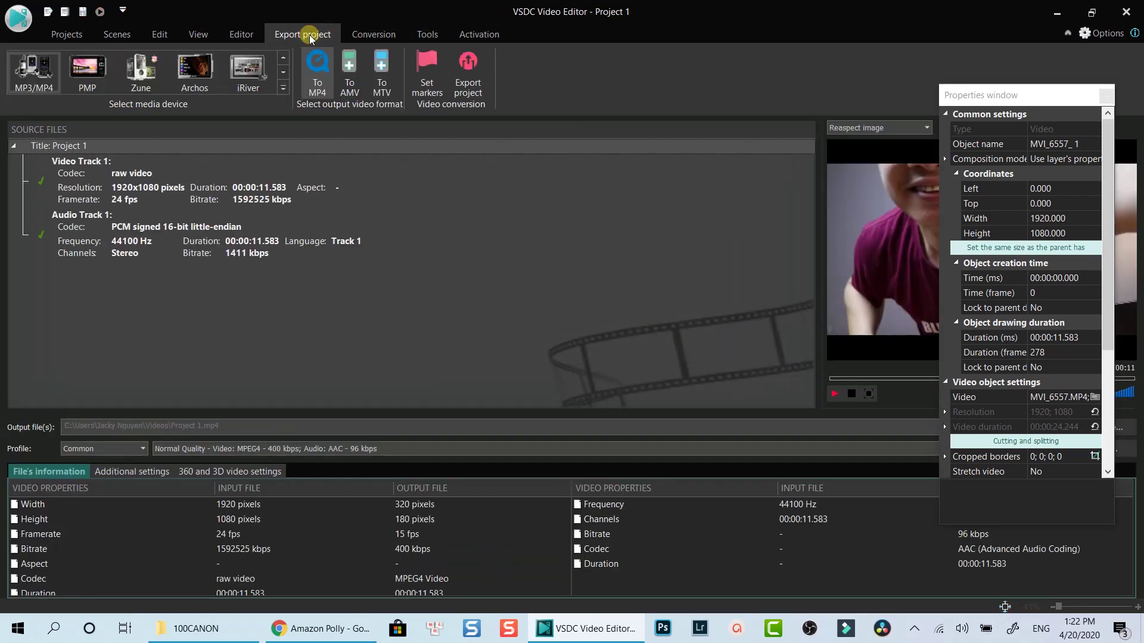
{"action": "left_click", "coordinate": [283, 87]}
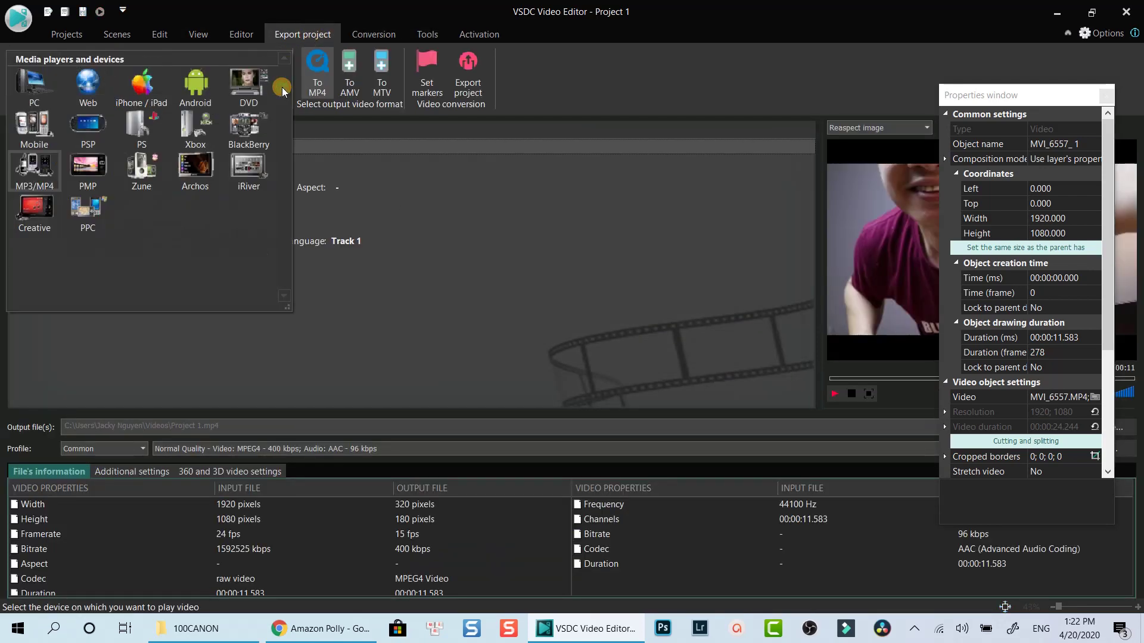
{"action": "key", "text": "Escape"}
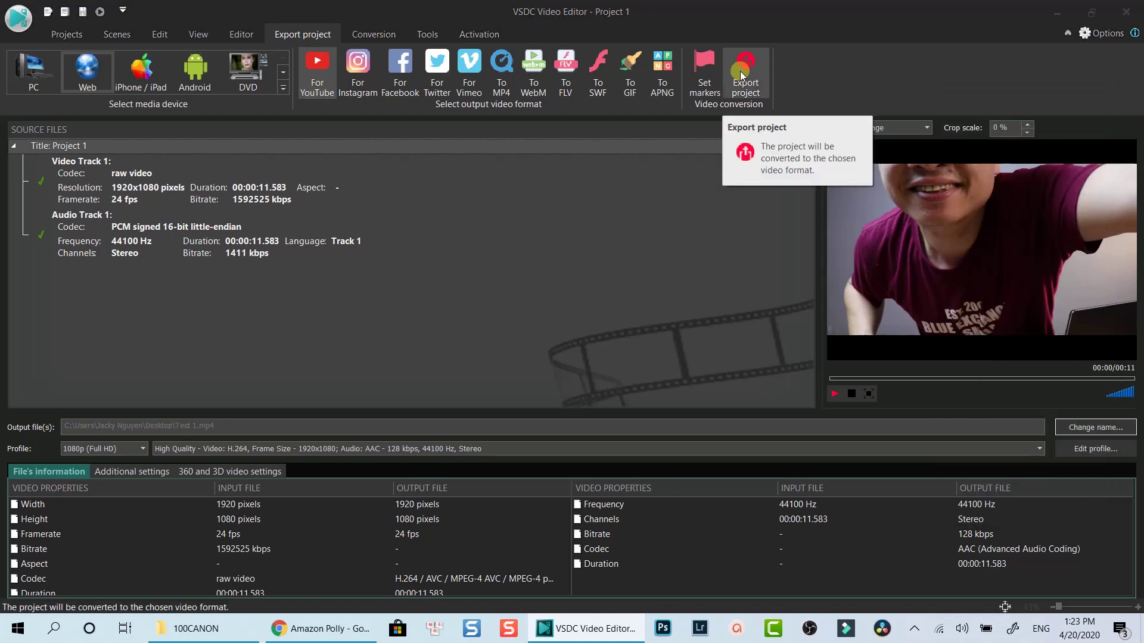
{"action": "left_click", "coordinate": [1085, 34]}
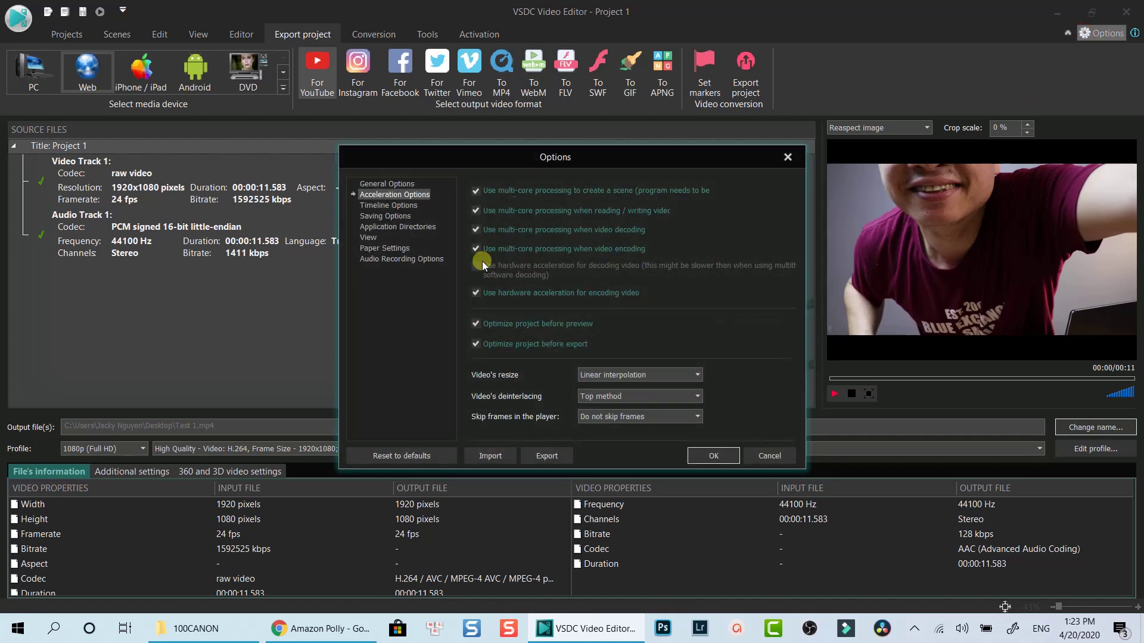
{"action": "left_click", "coordinate": [716, 455]}
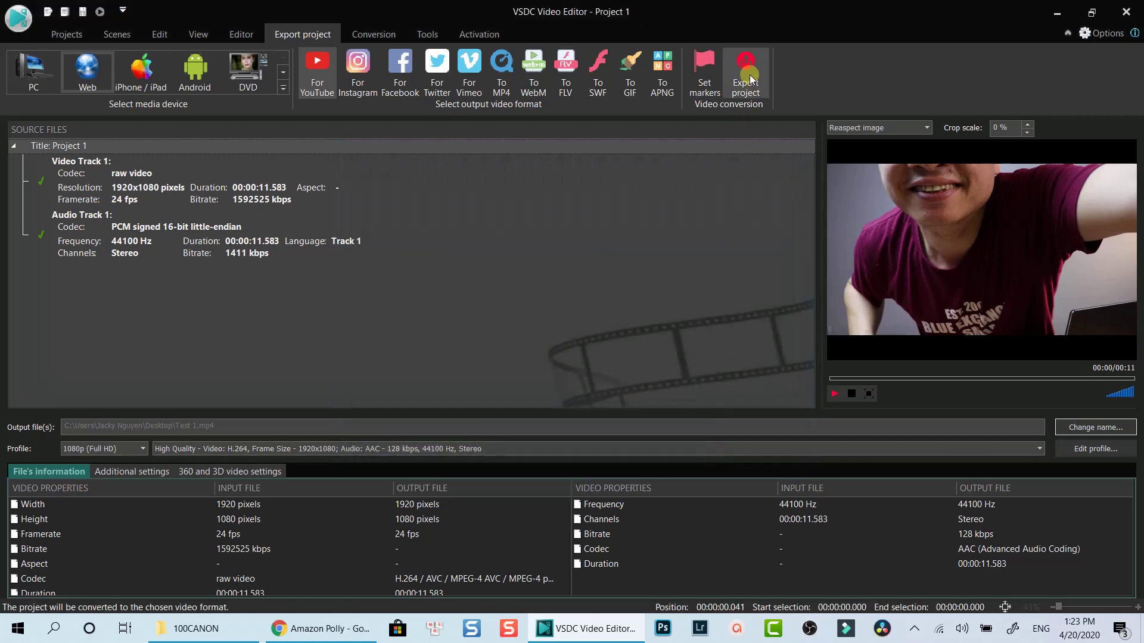
{"action": "left_click", "coordinate": [746, 73]}
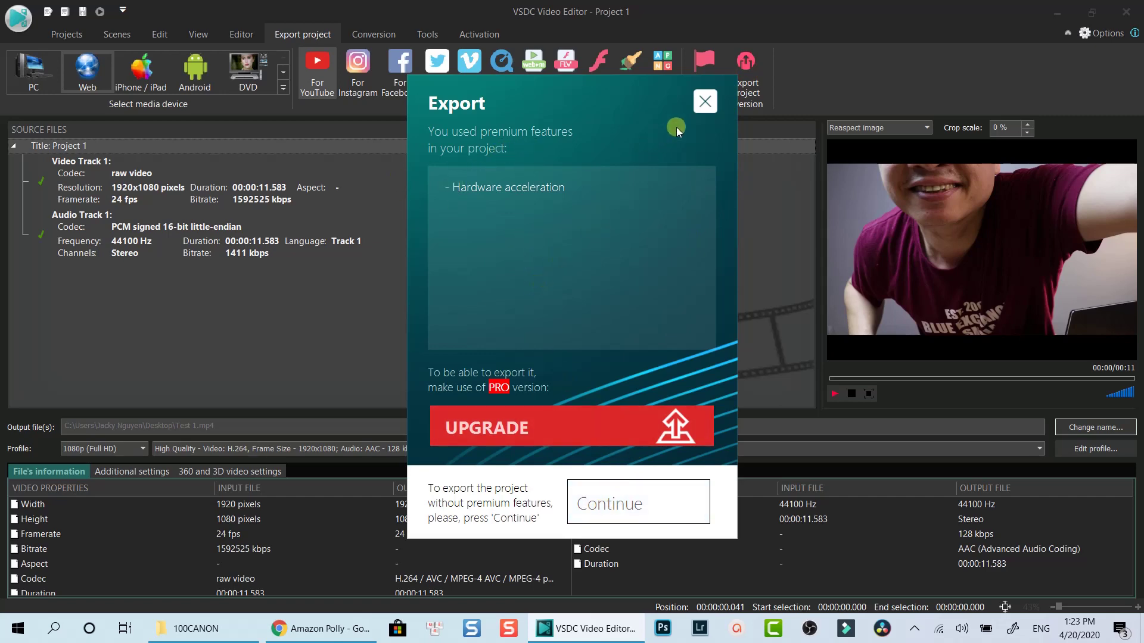
{"action": "left_click", "coordinate": [702, 106]}
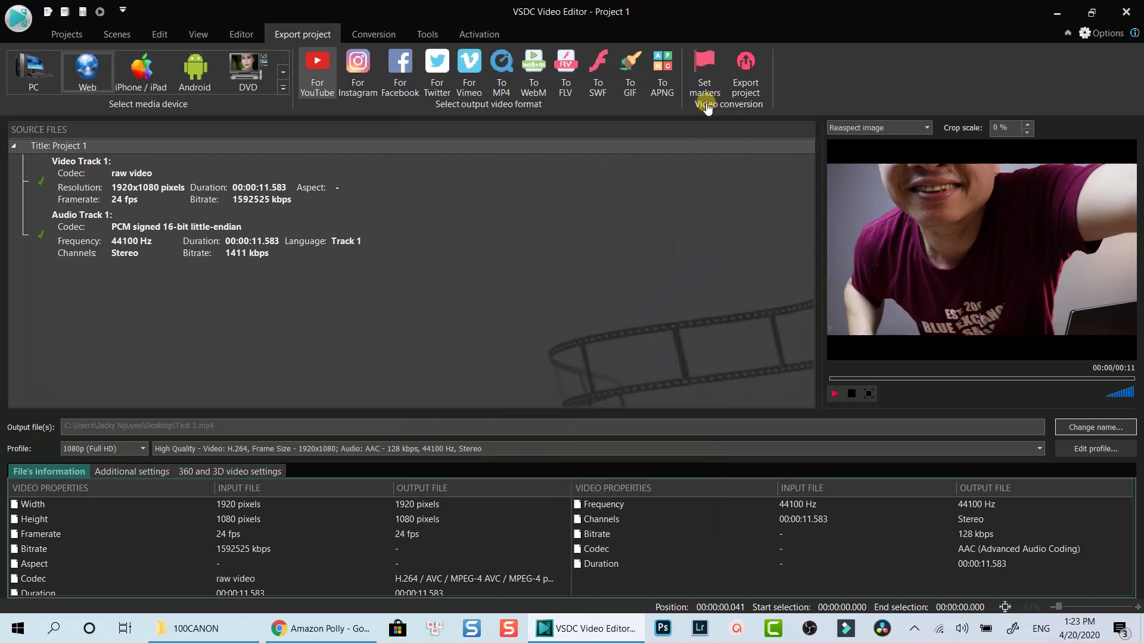
- Uncheck 'Use hardware acceleration for encoding video' in the program Options
{"action": "left_click", "coordinate": [1102, 36]}
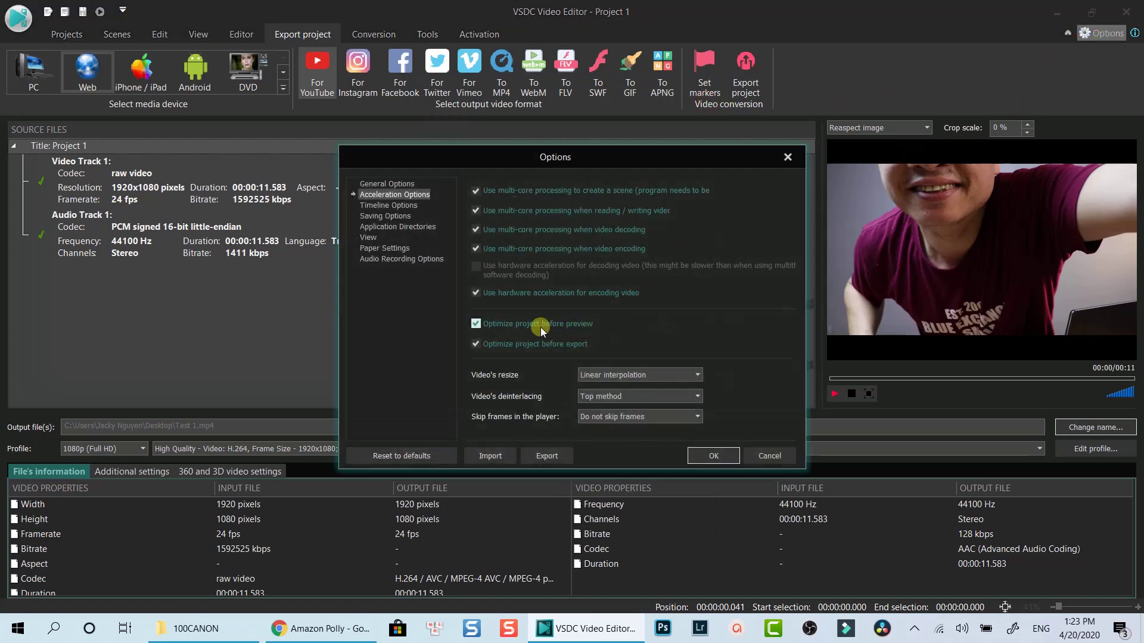
{"action": "left_click", "coordinate": [476, 293]}
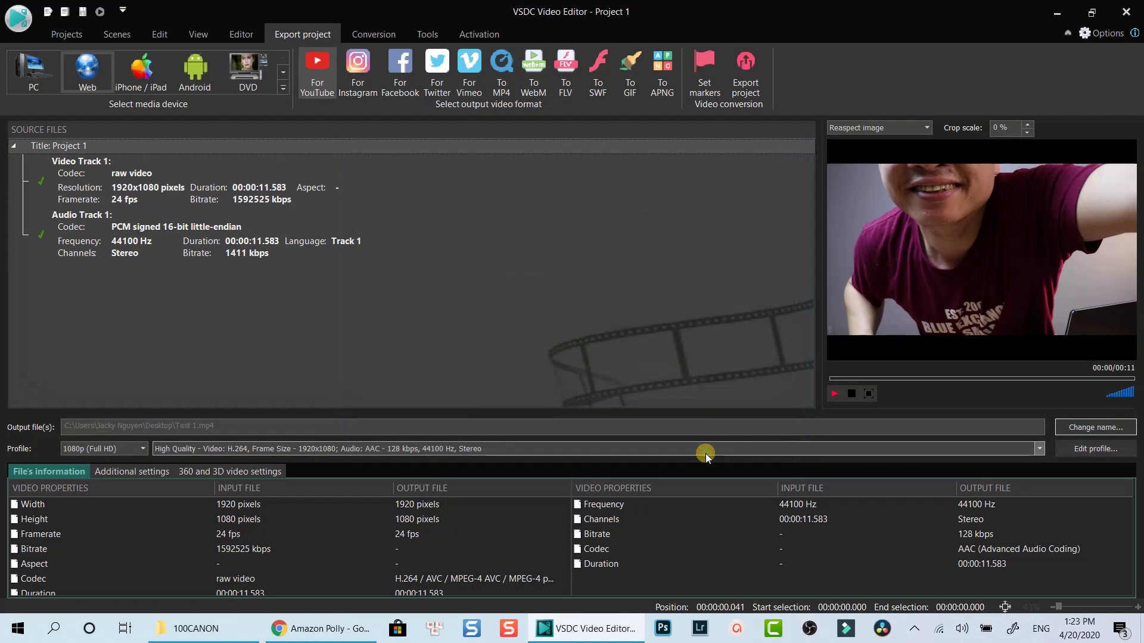
- Start exporting the project to Test 1.mp4
{"action": "left_click", "coordinate": [742, 70]}
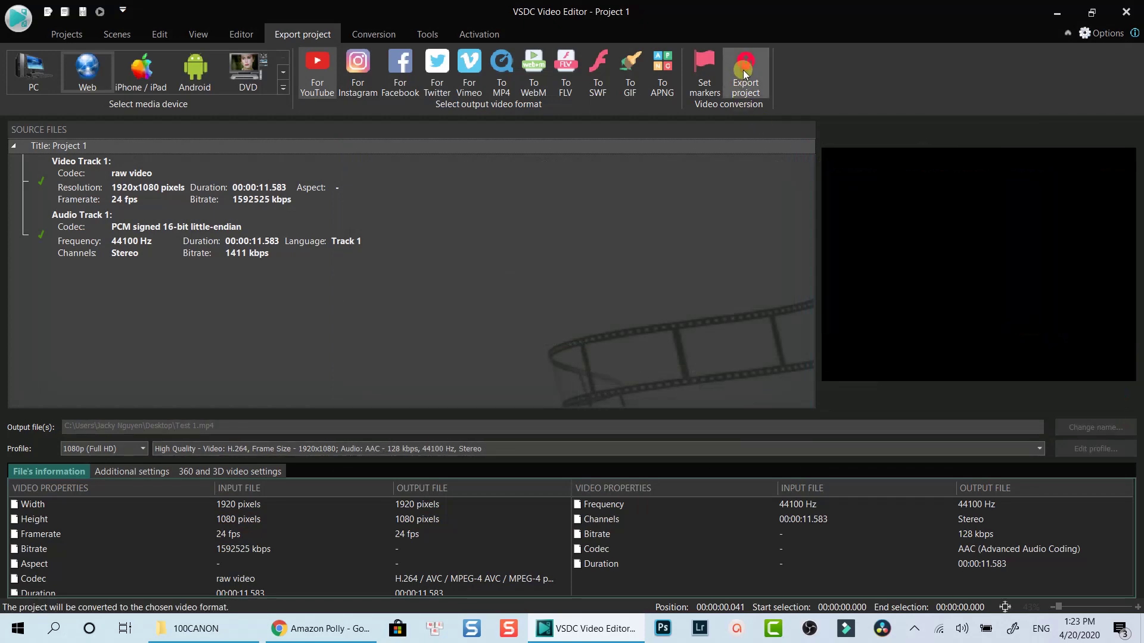